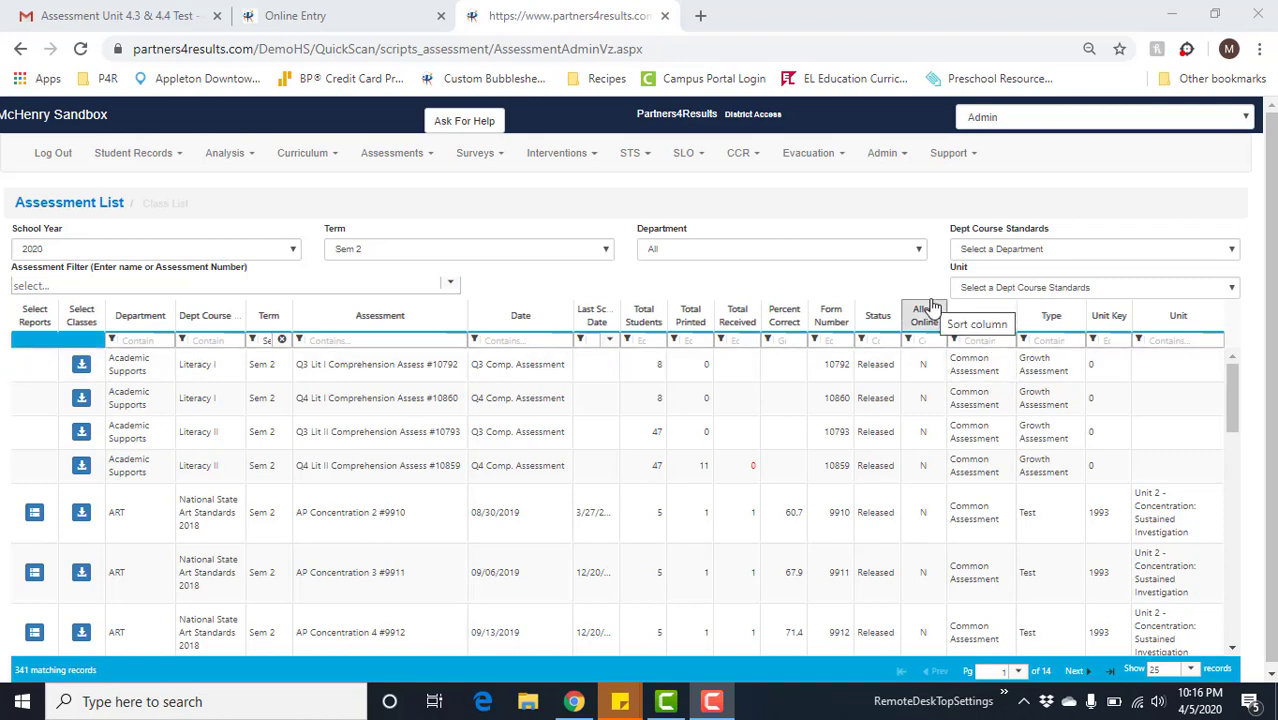
click(229, 284)
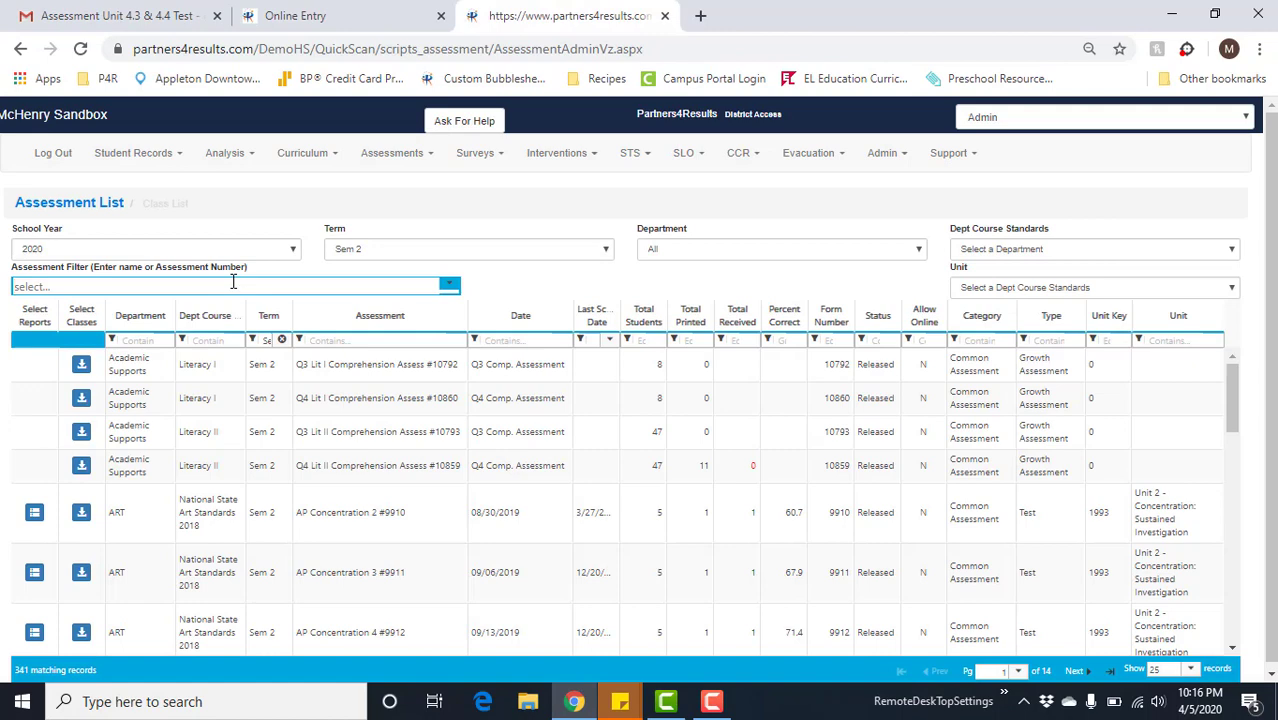
click(376, 158)
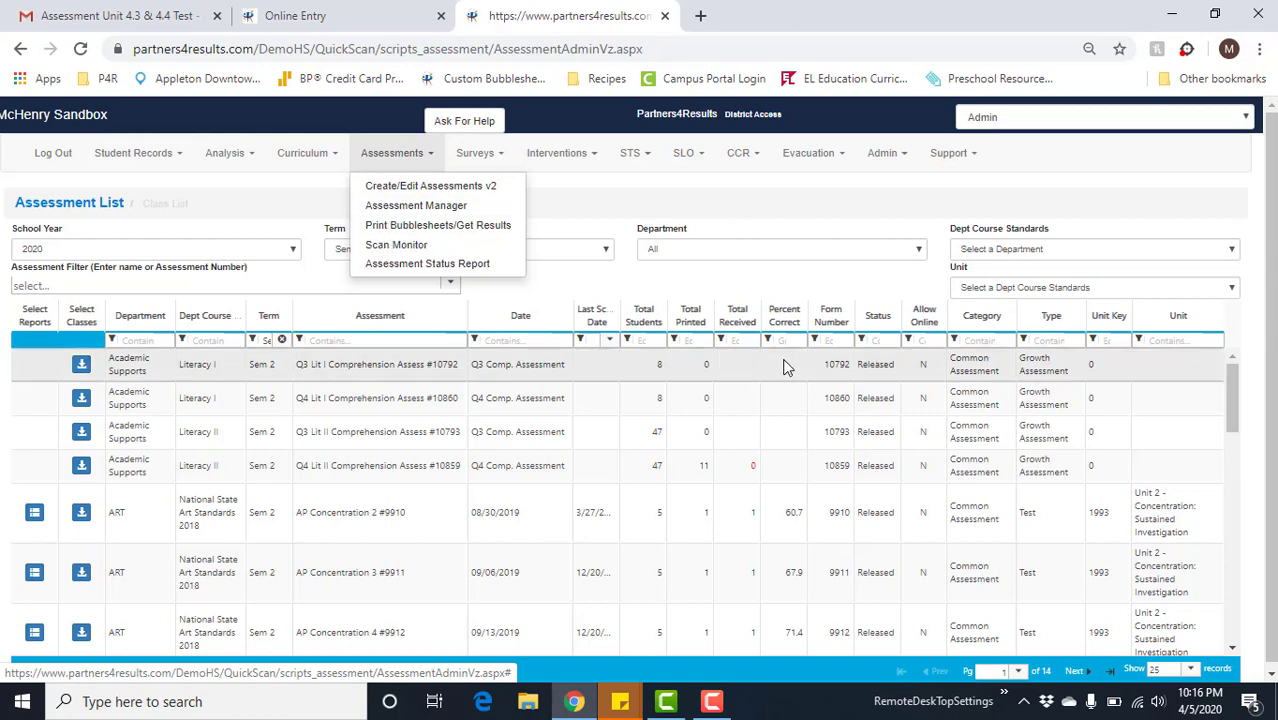
click(813, 280)
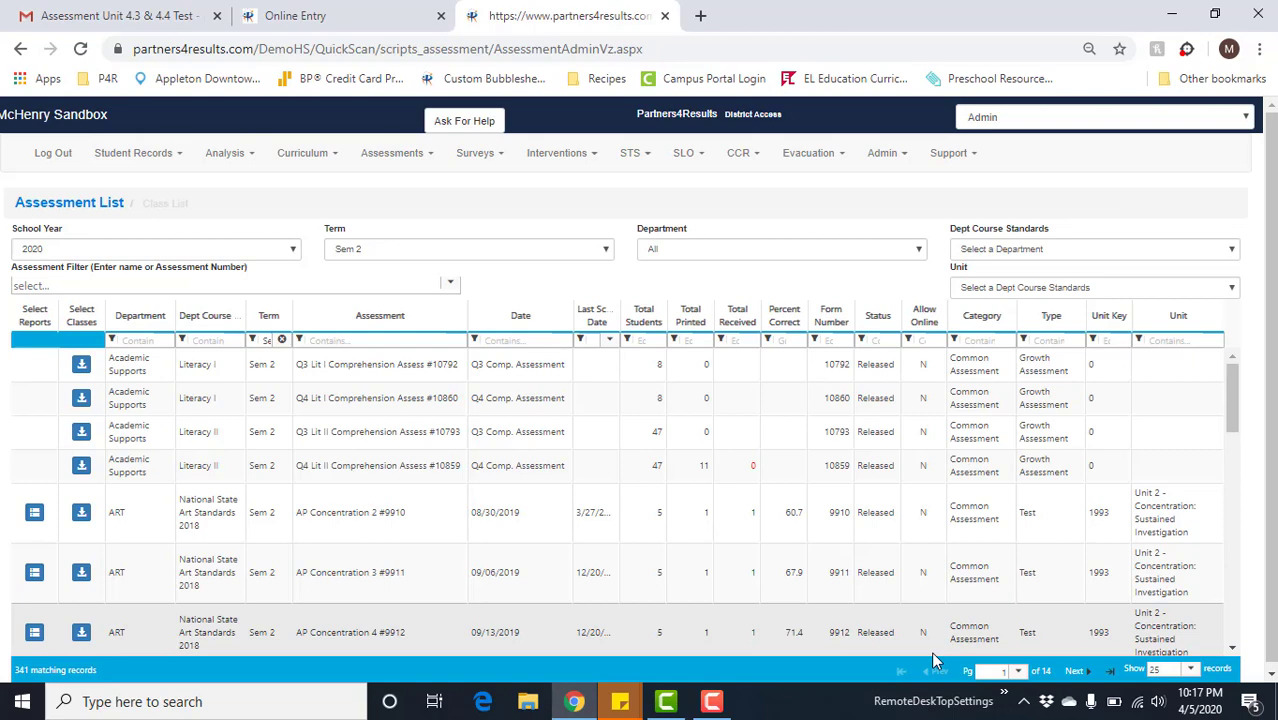
Go to the Create/Edit Assessments v2 page and load the Unit 4.3 & 4.4 Test by searching for assessment number 10473
click(385, 160)
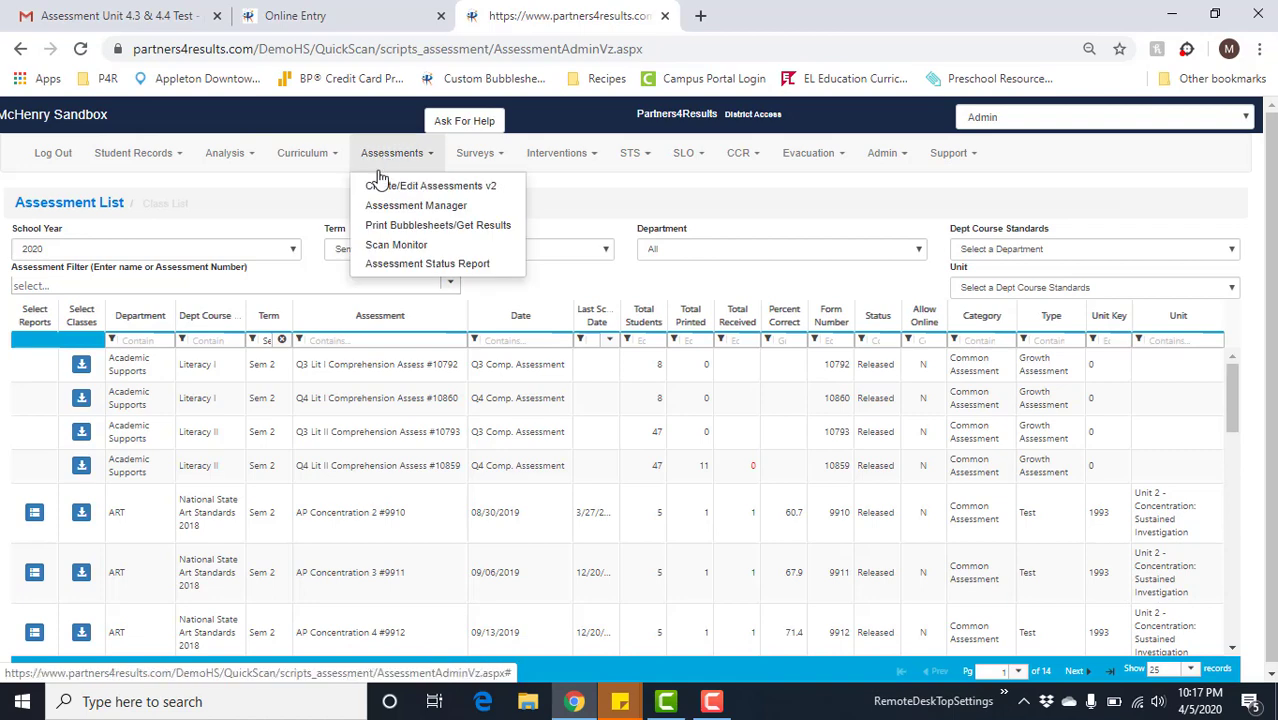
click(373, 189)
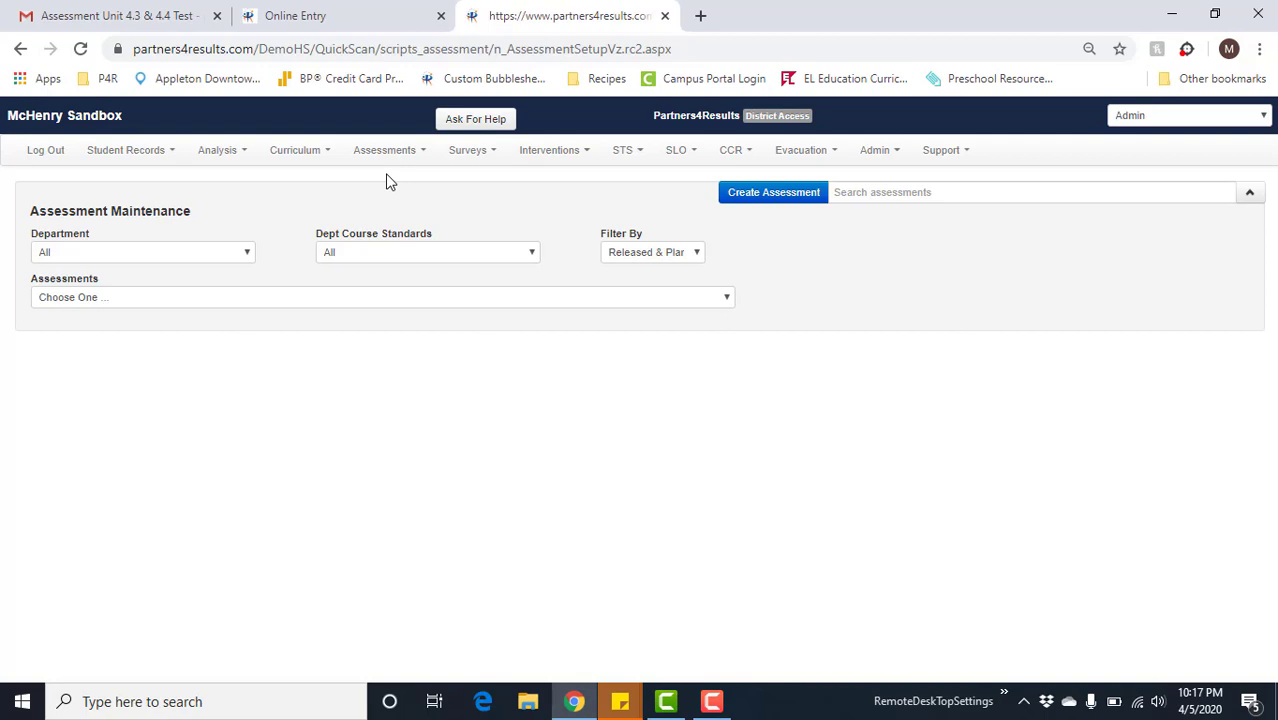
click(888, 195)
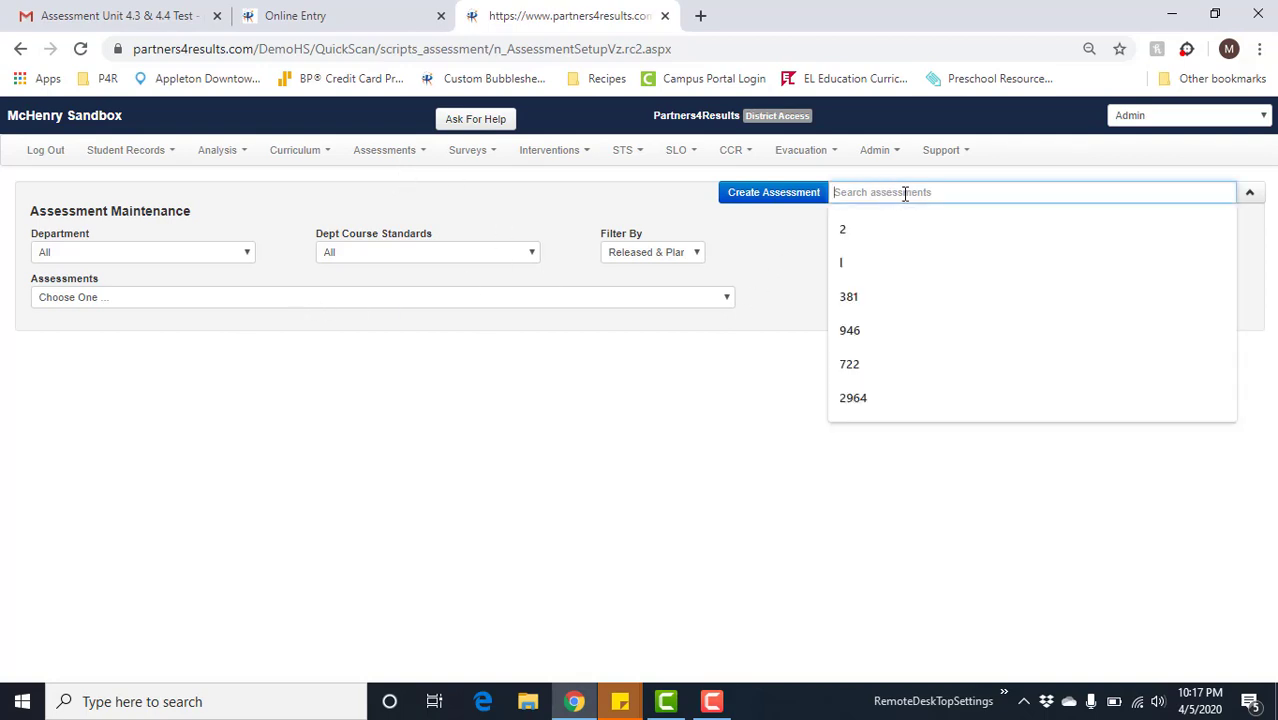
click(598, 300)
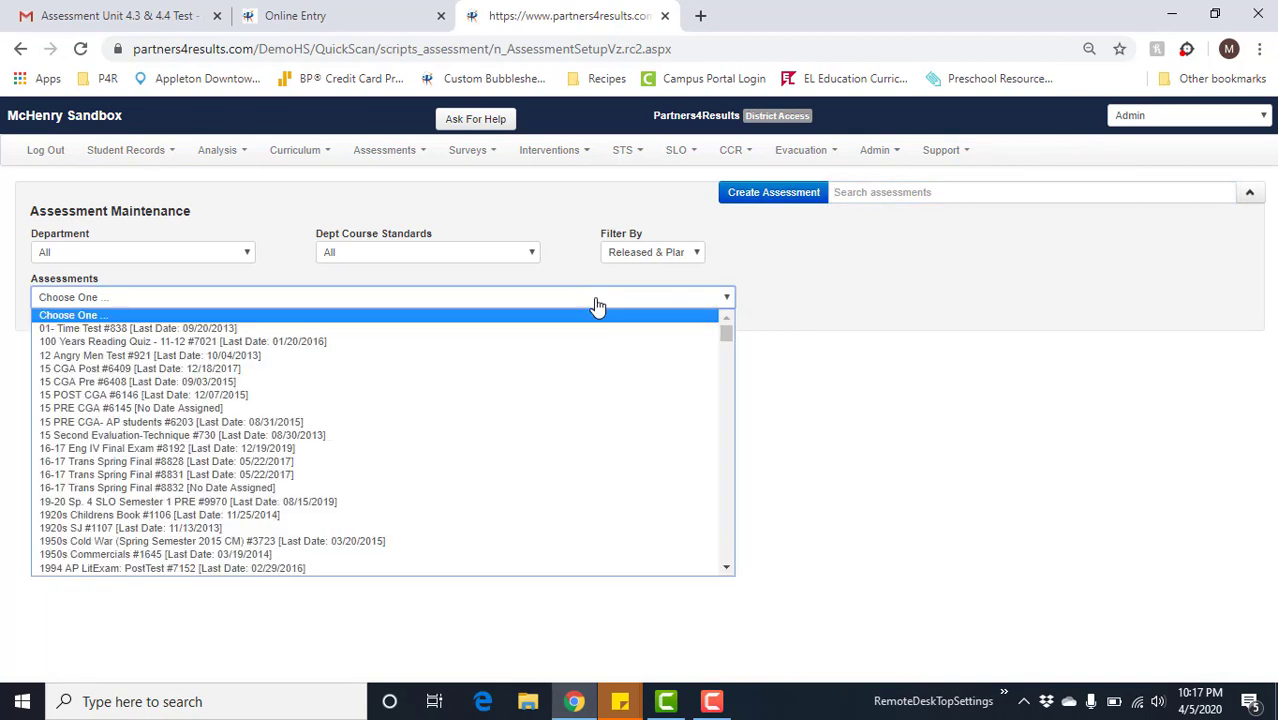
click(598, 305)
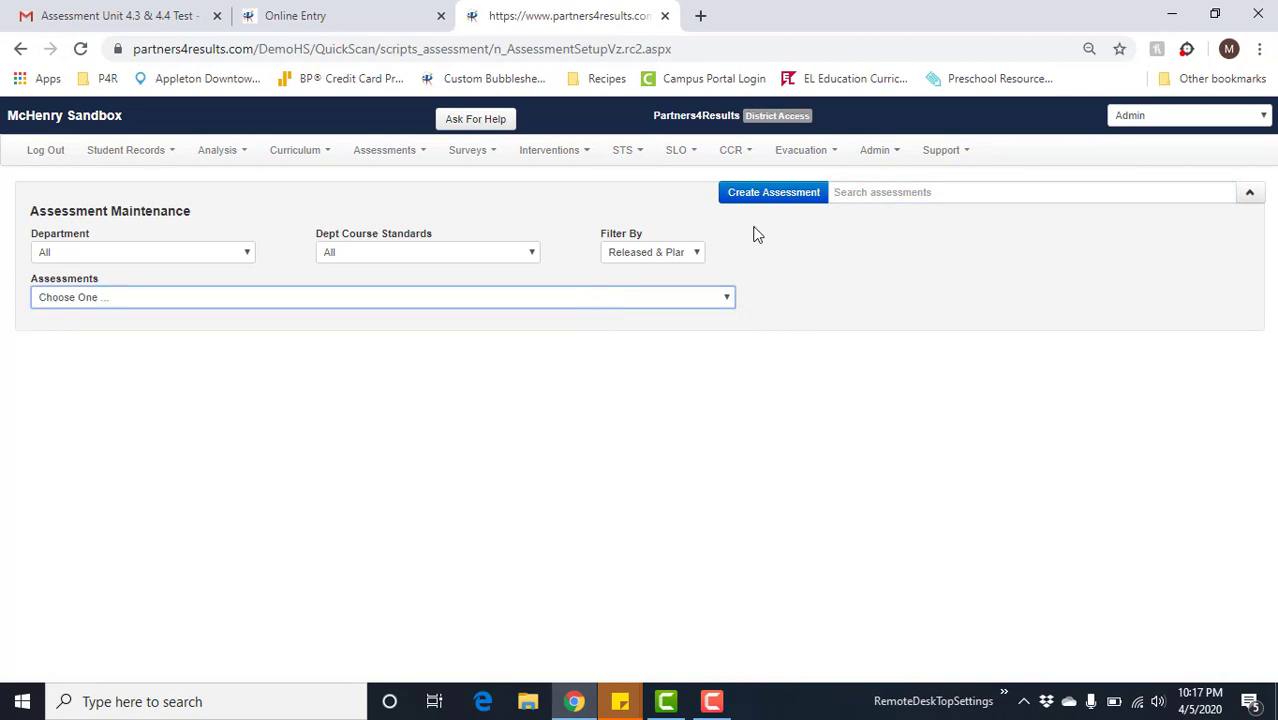
click(874, 192)
text(10473)
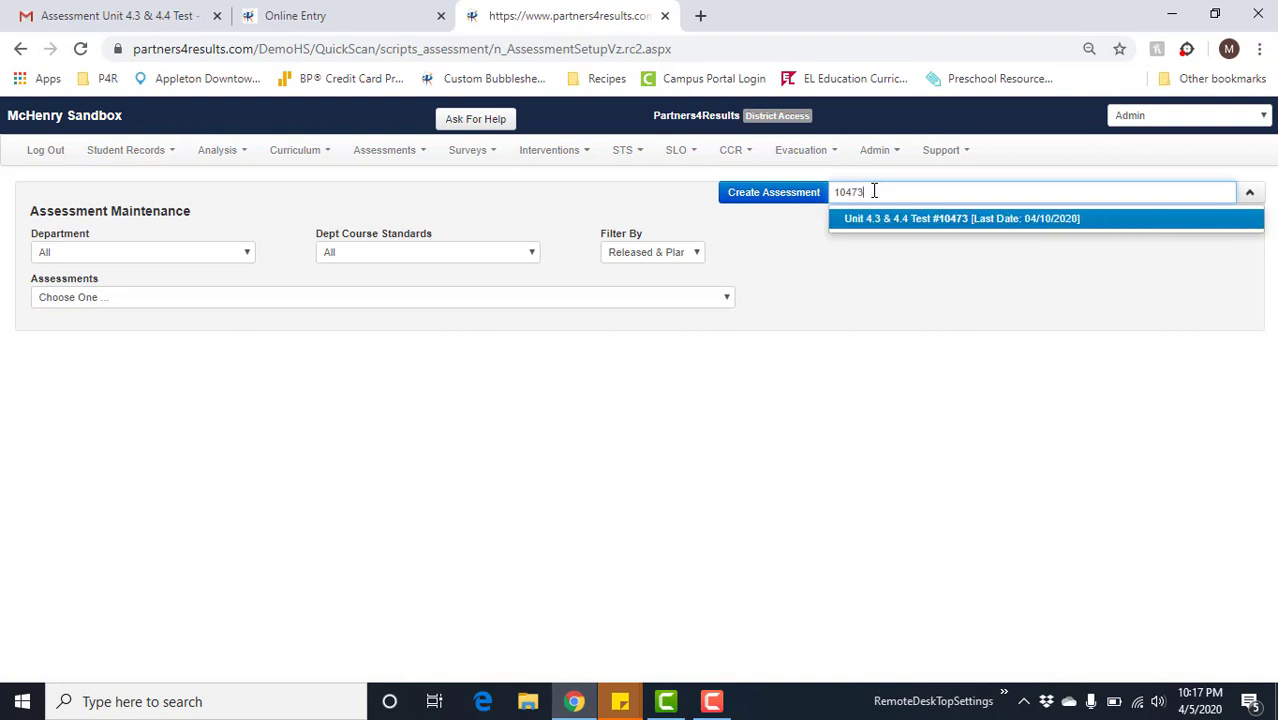
click(866, 234)
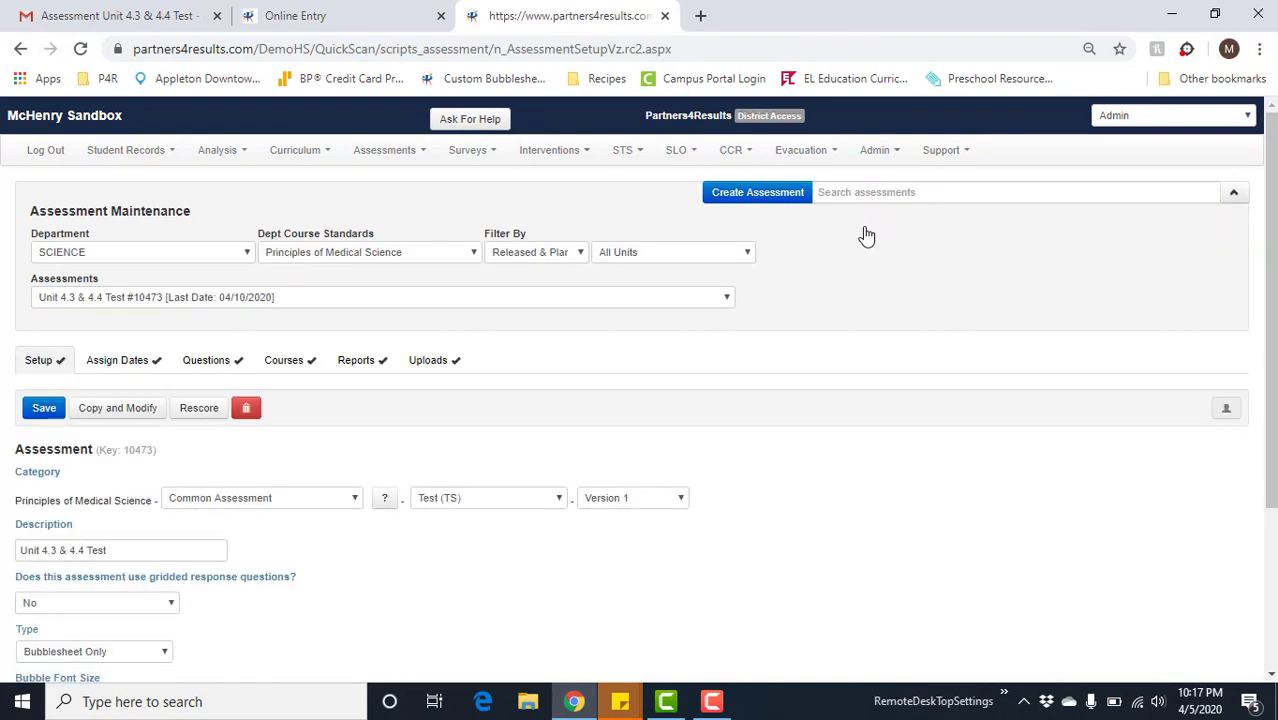
Set Allow Student Online Entry to Yes in the setup of the Unit 4.3 & 4.4 Test
scroll(499, 354, down, 1)
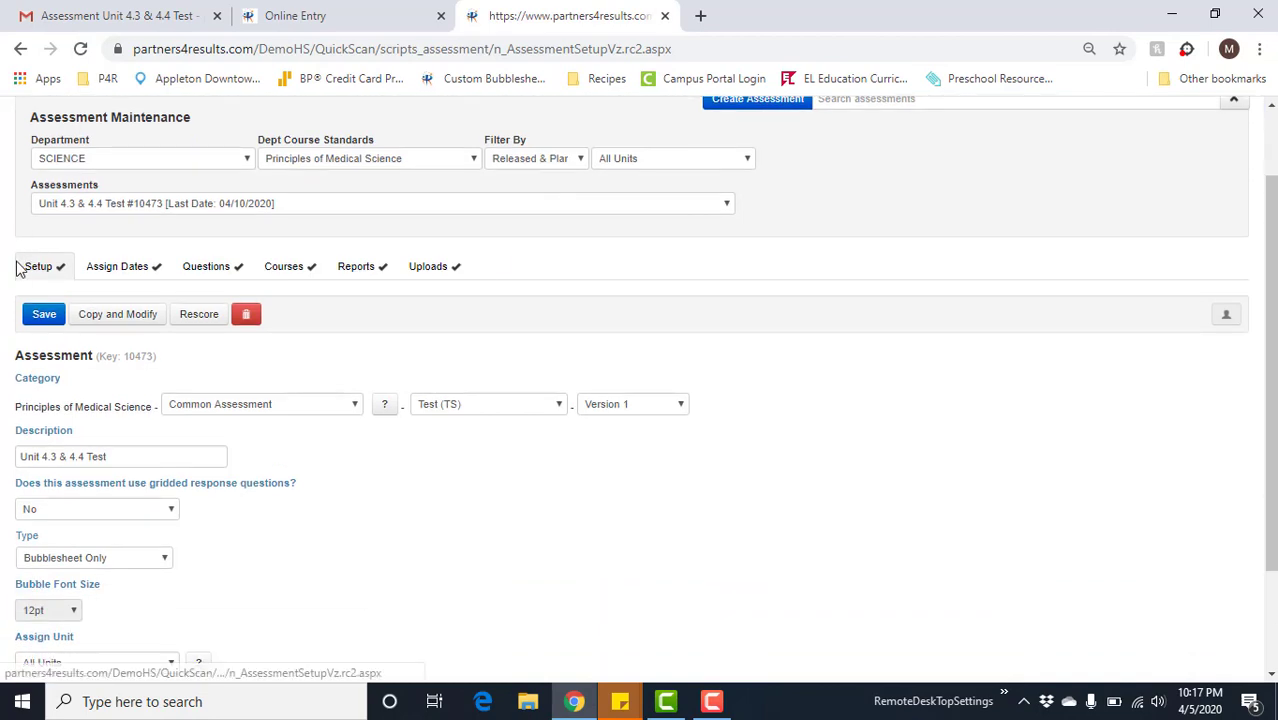
scroll(20, 275, down, 2)
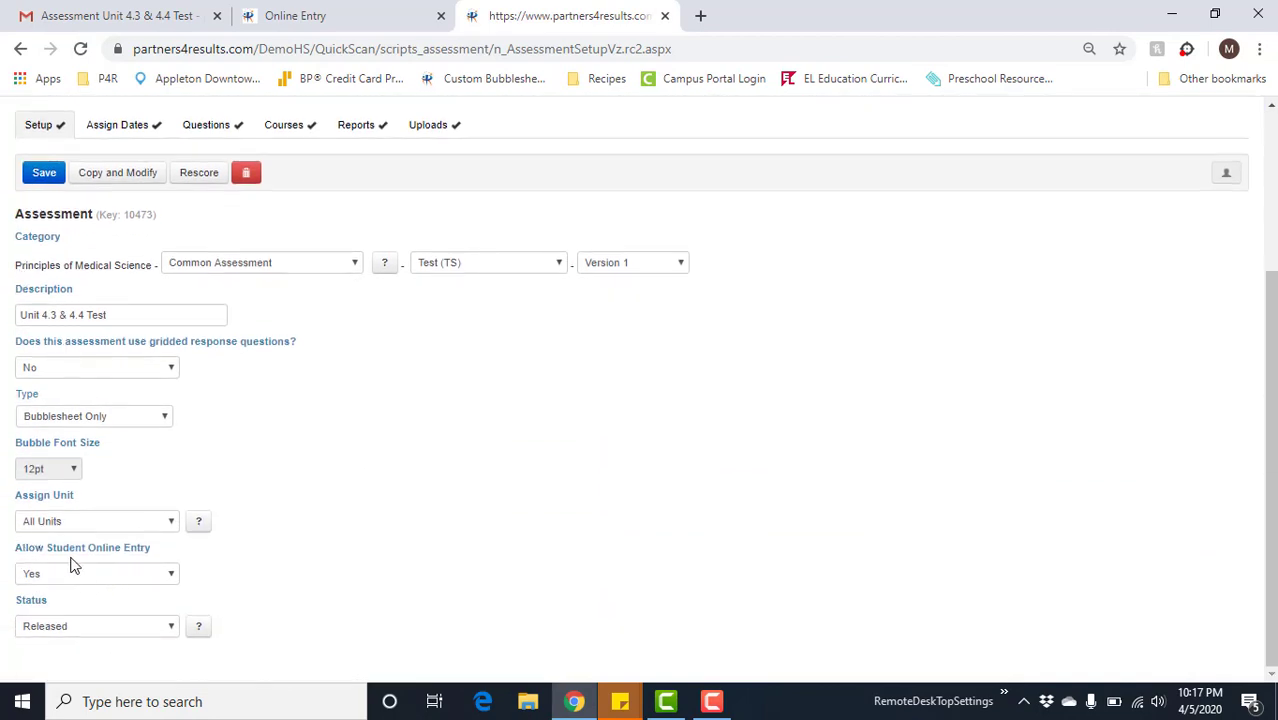
click(174, 576)
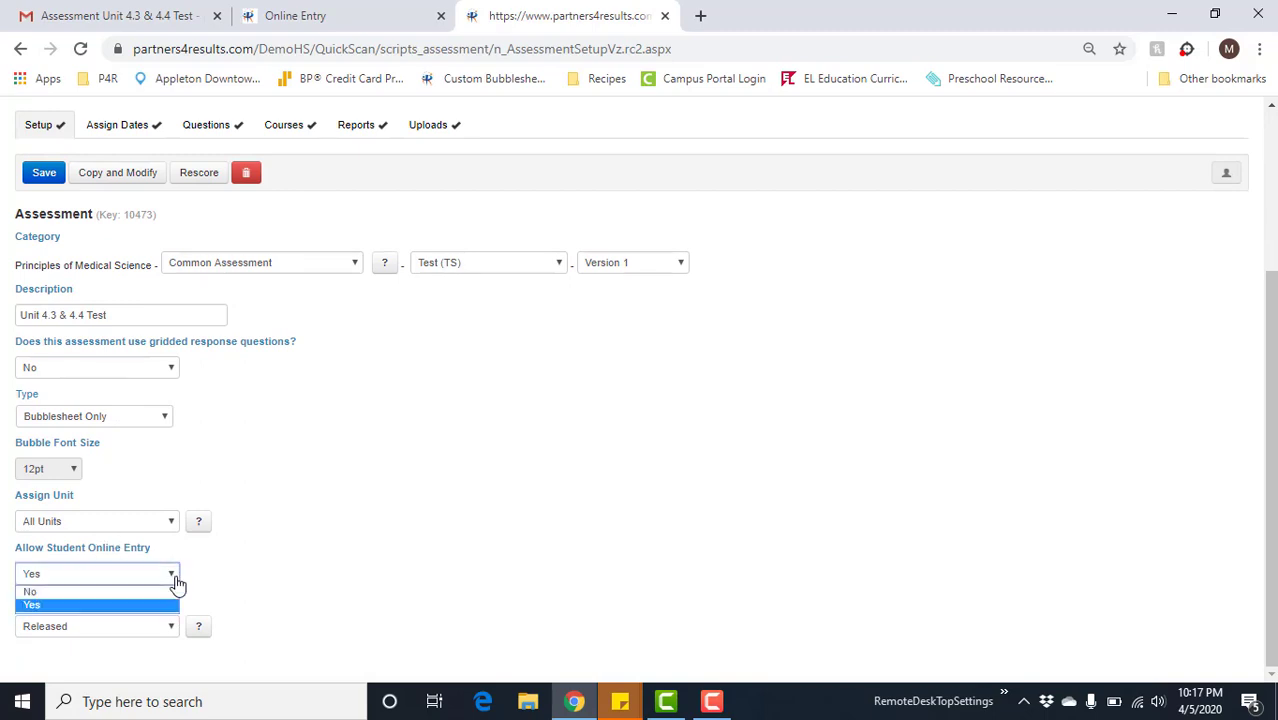
click(134, 606)
click(320, 588)
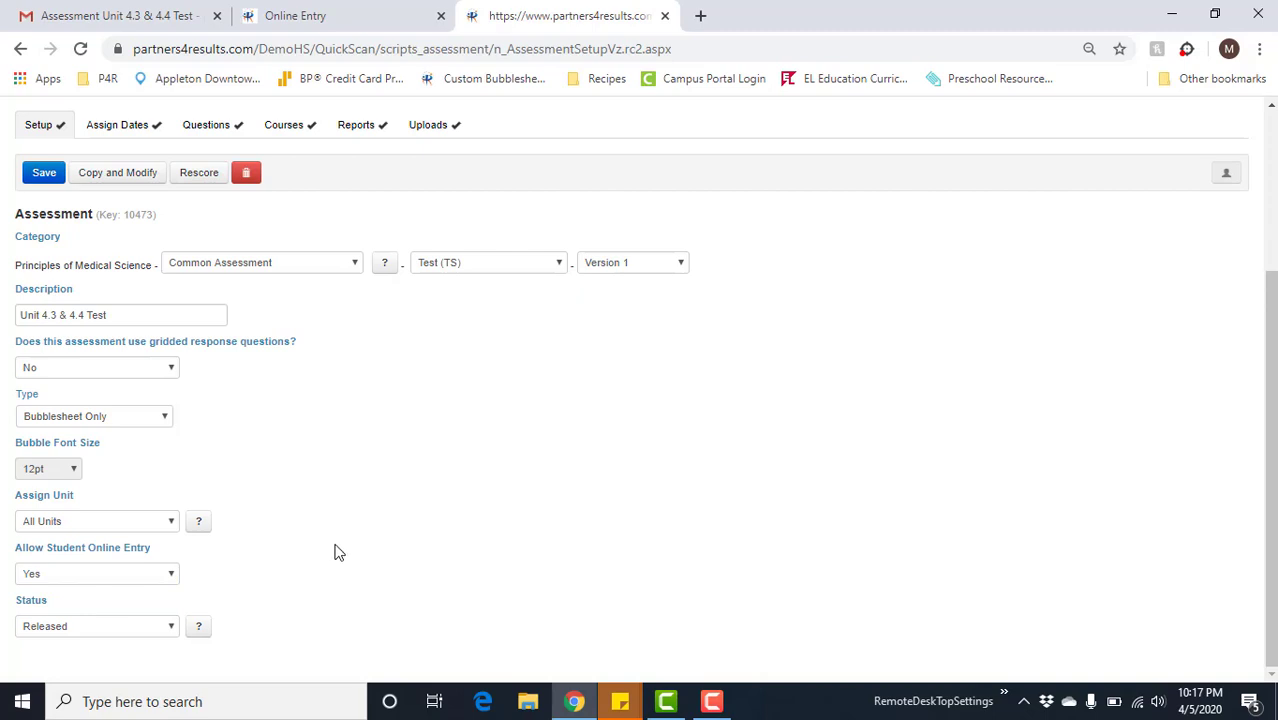
Start a new assessment for the BUSINESS EDUCATION department with the Business Management course standards
scroll(338, 548, up, 1)
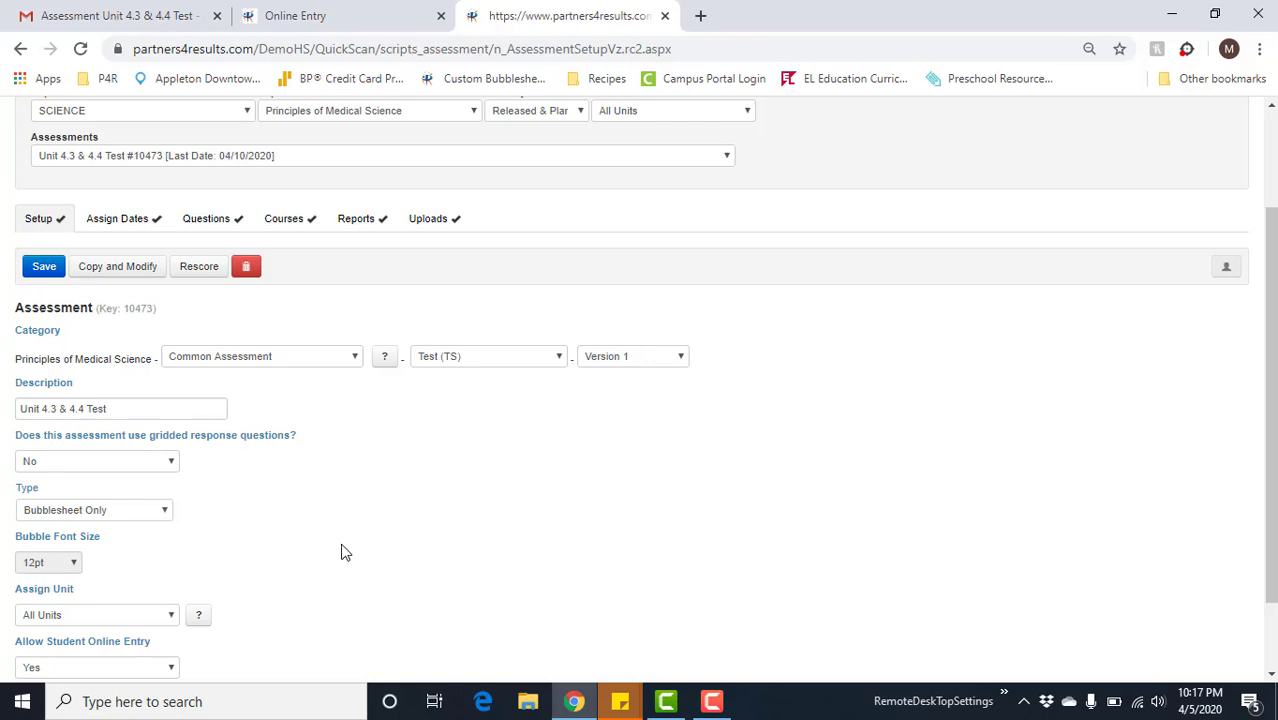
scroll(345, 553, up, 1)
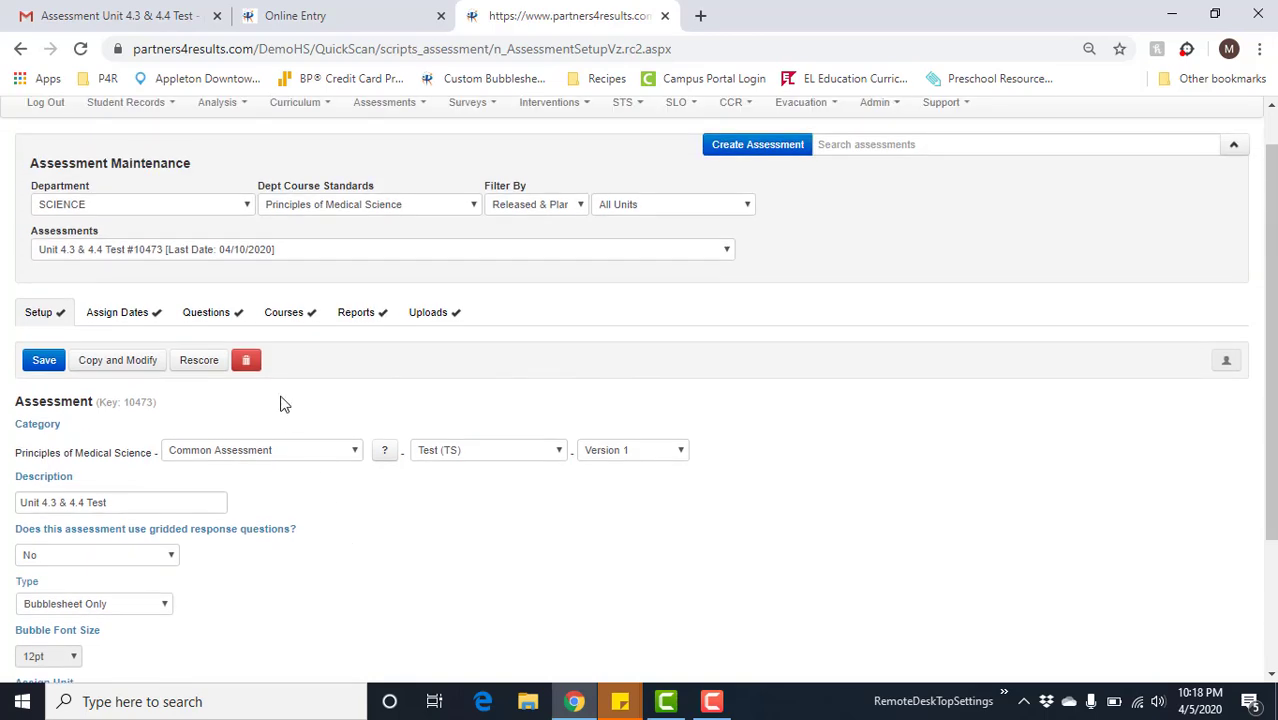
click(772, 152)
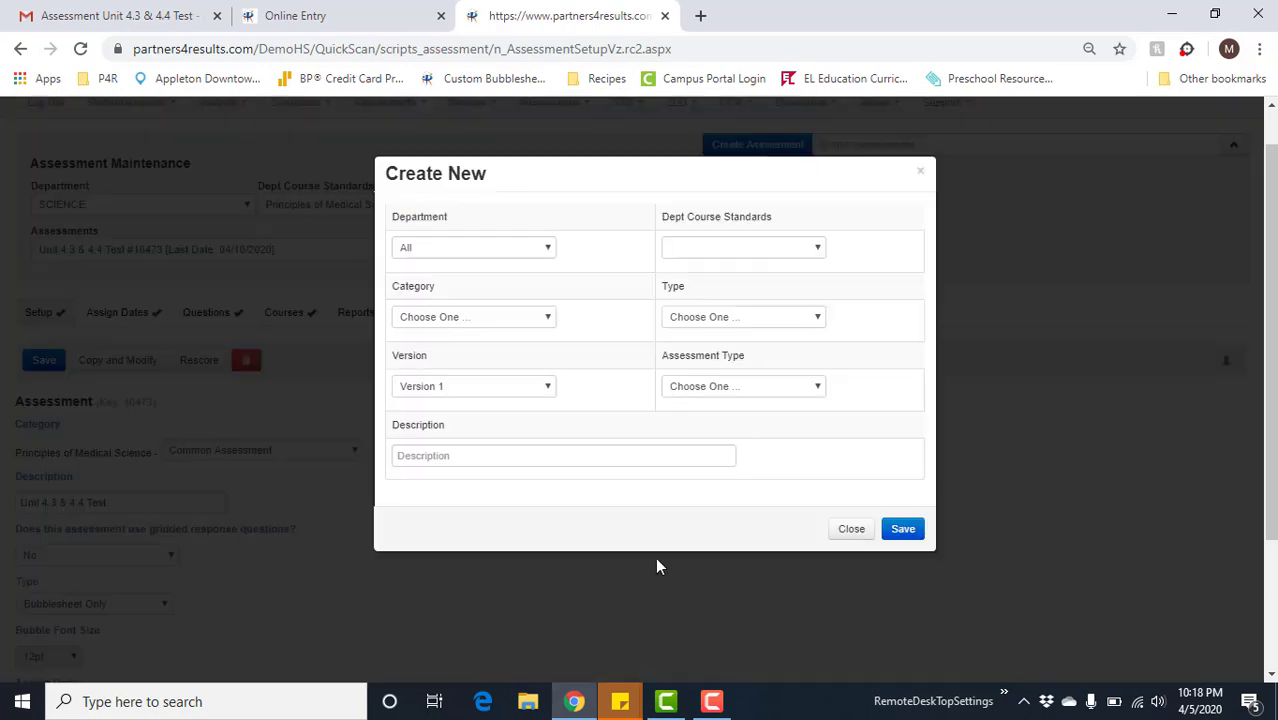
click(538, 251)
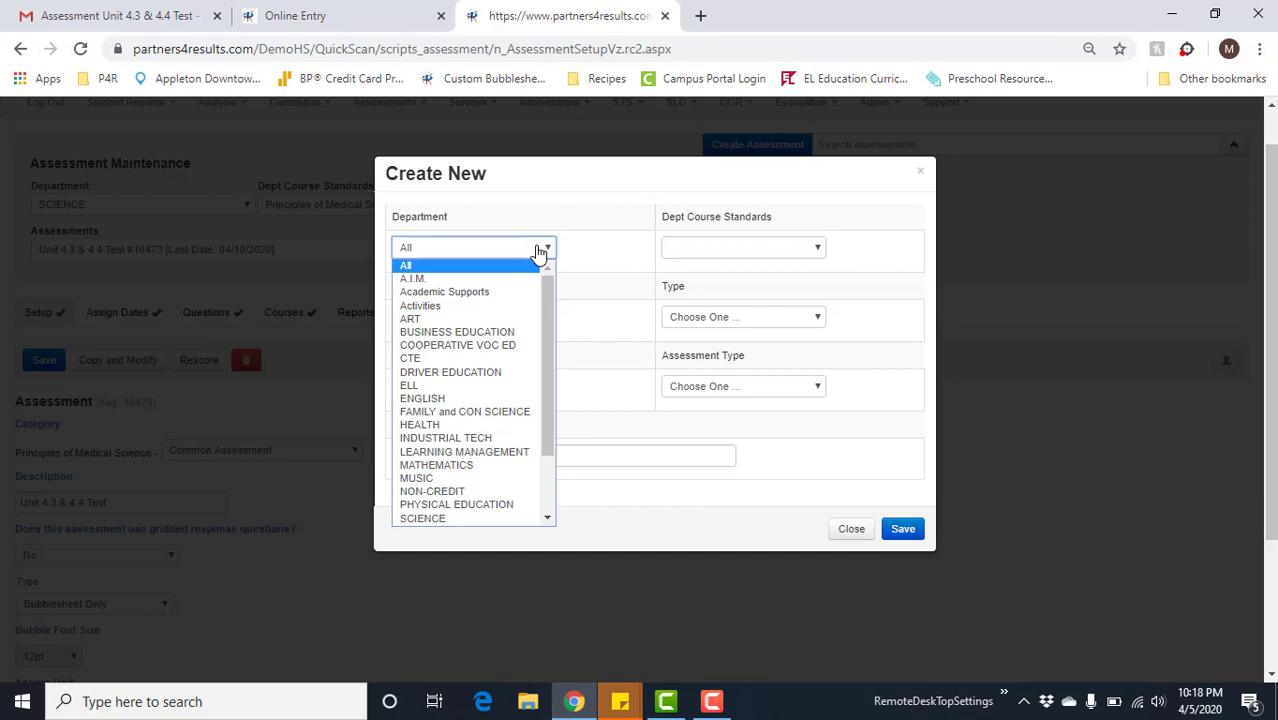
click(465, 331)
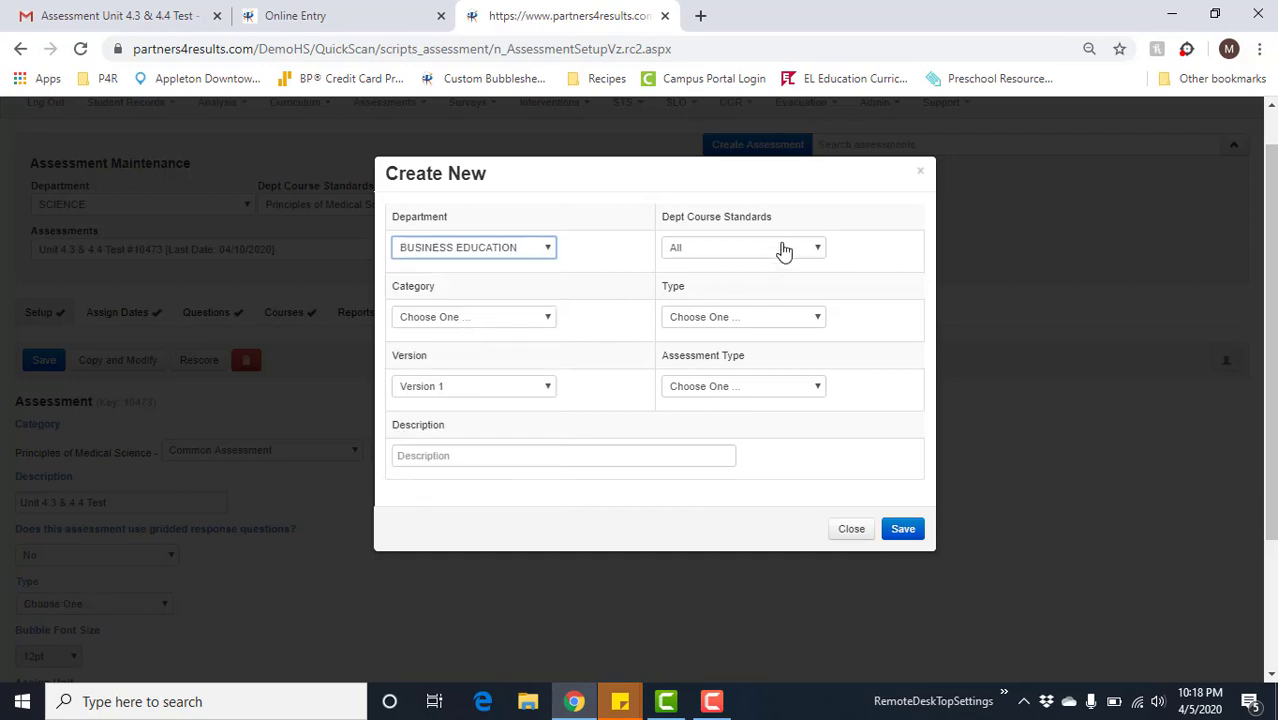
click(784, 251)
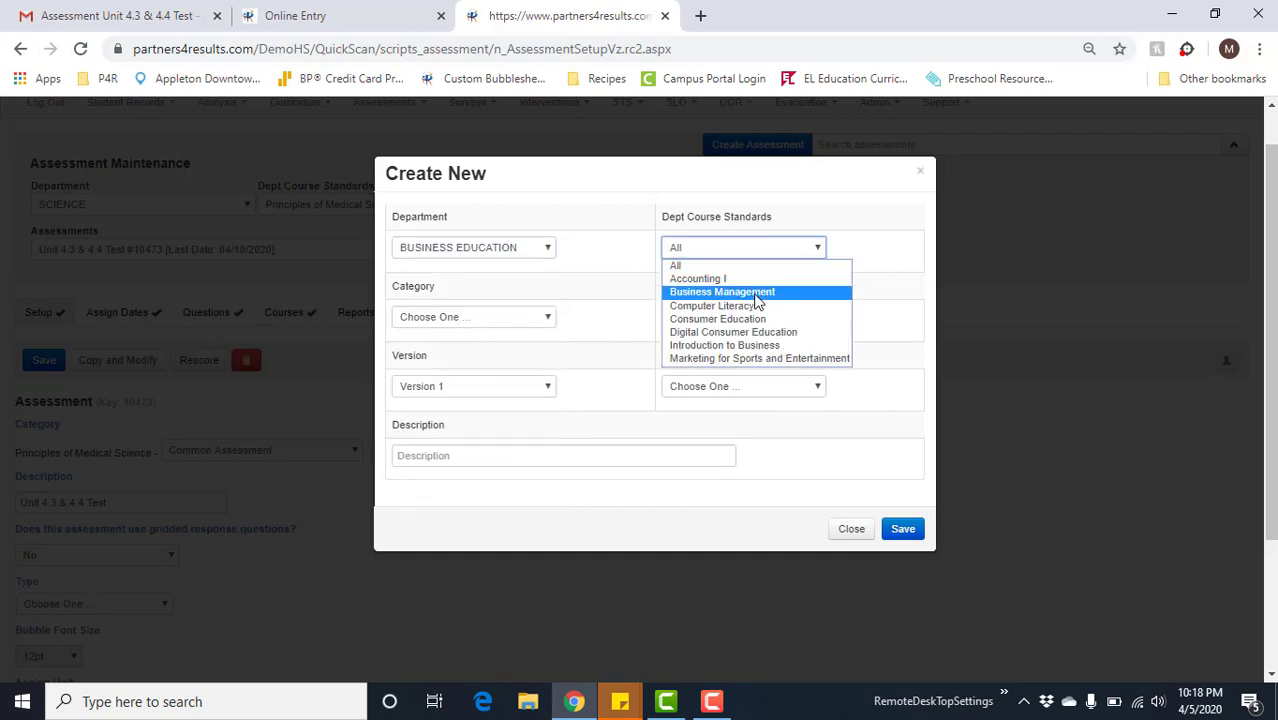
click(756, 294)
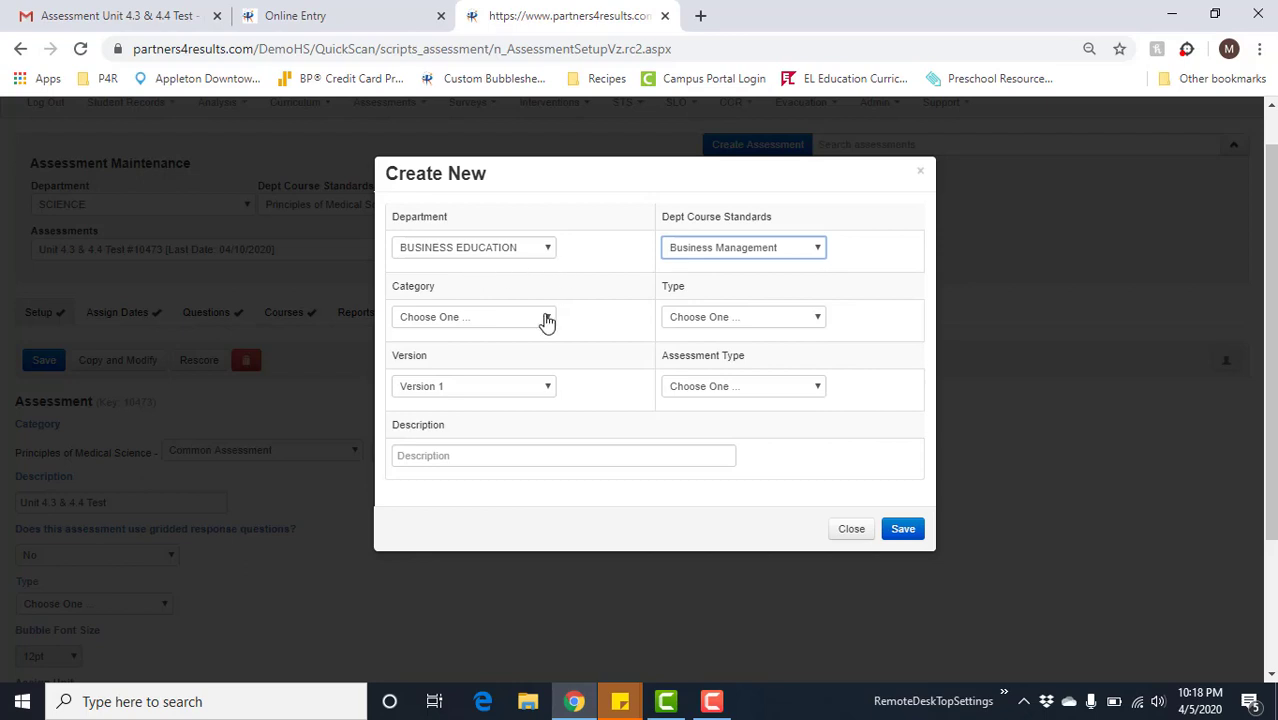
Choose category Common Assessment, type Test (TS) and assessment type Bubblesheet Only for the new assessment, and close the form without saving
click(546, 320)
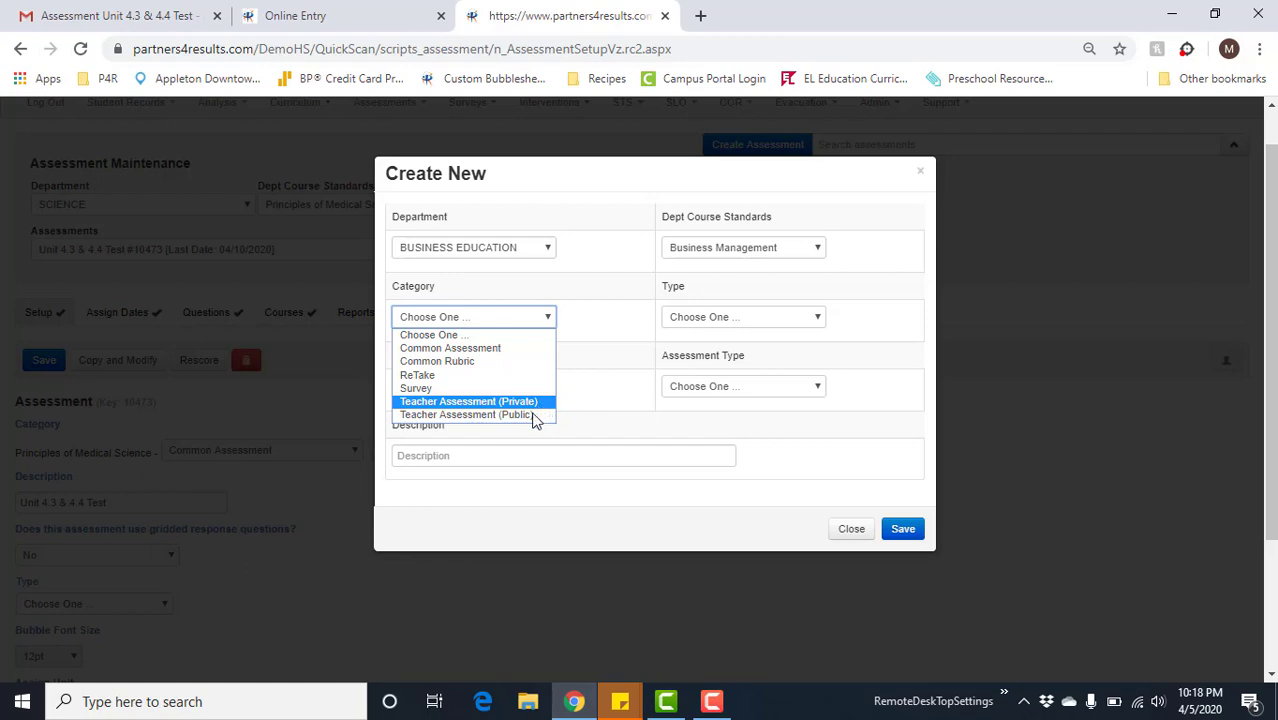
click(452, 347)
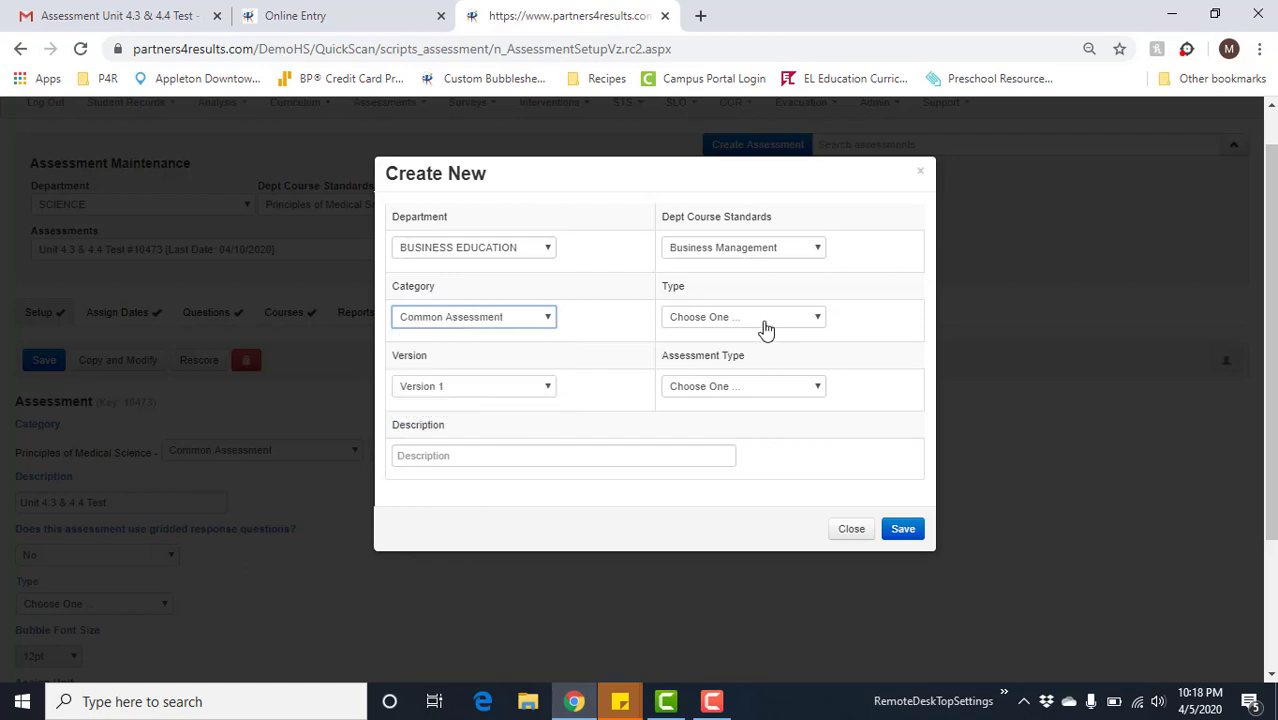
click(766, 328)
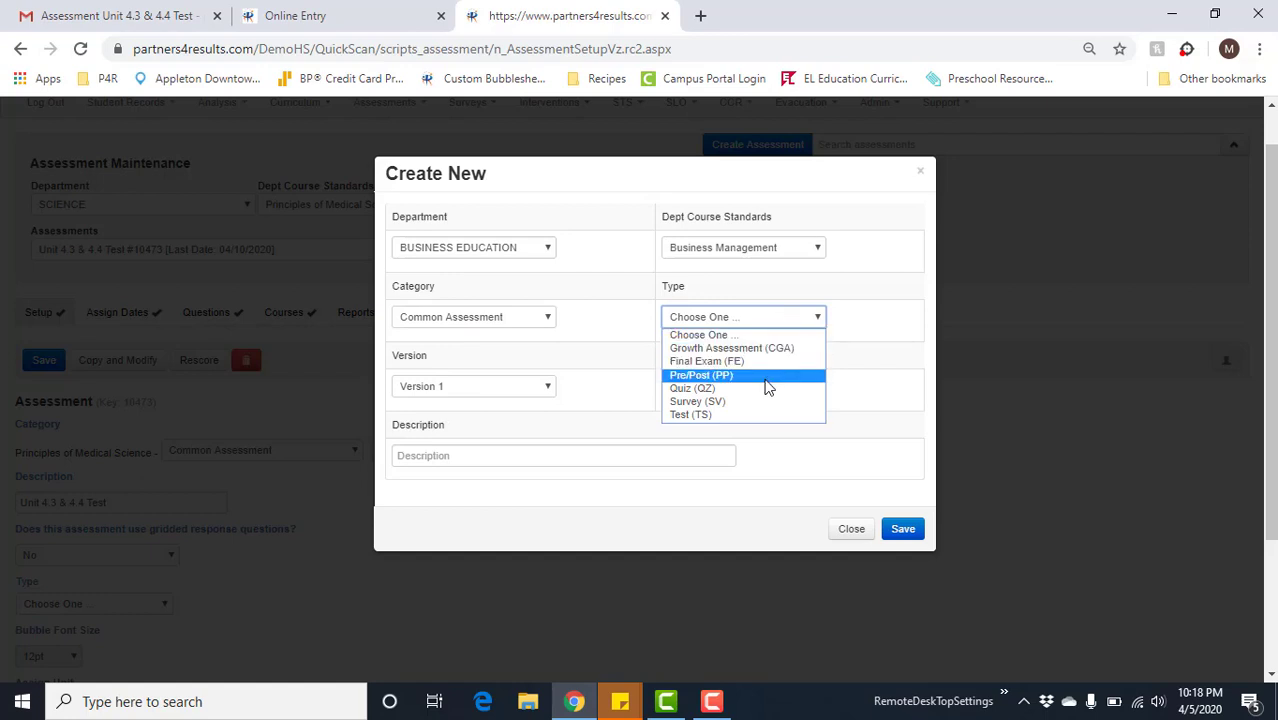
click(743, 415)
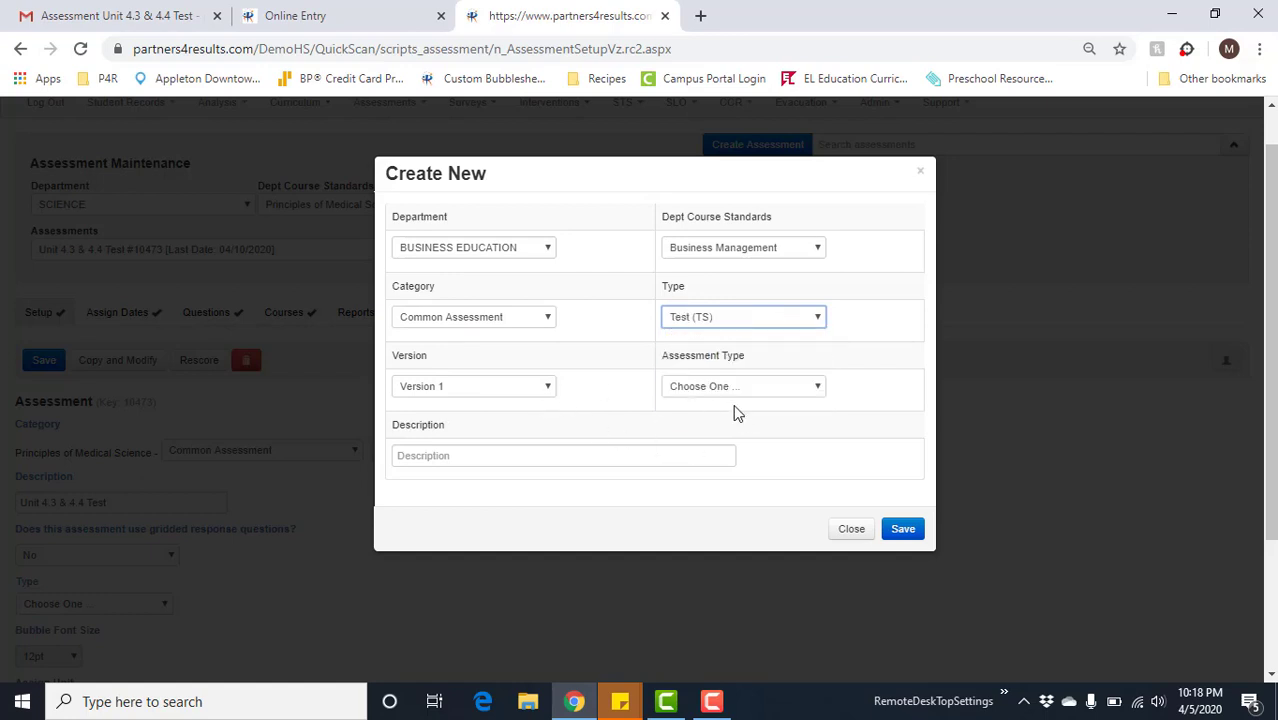
click(765, 390)
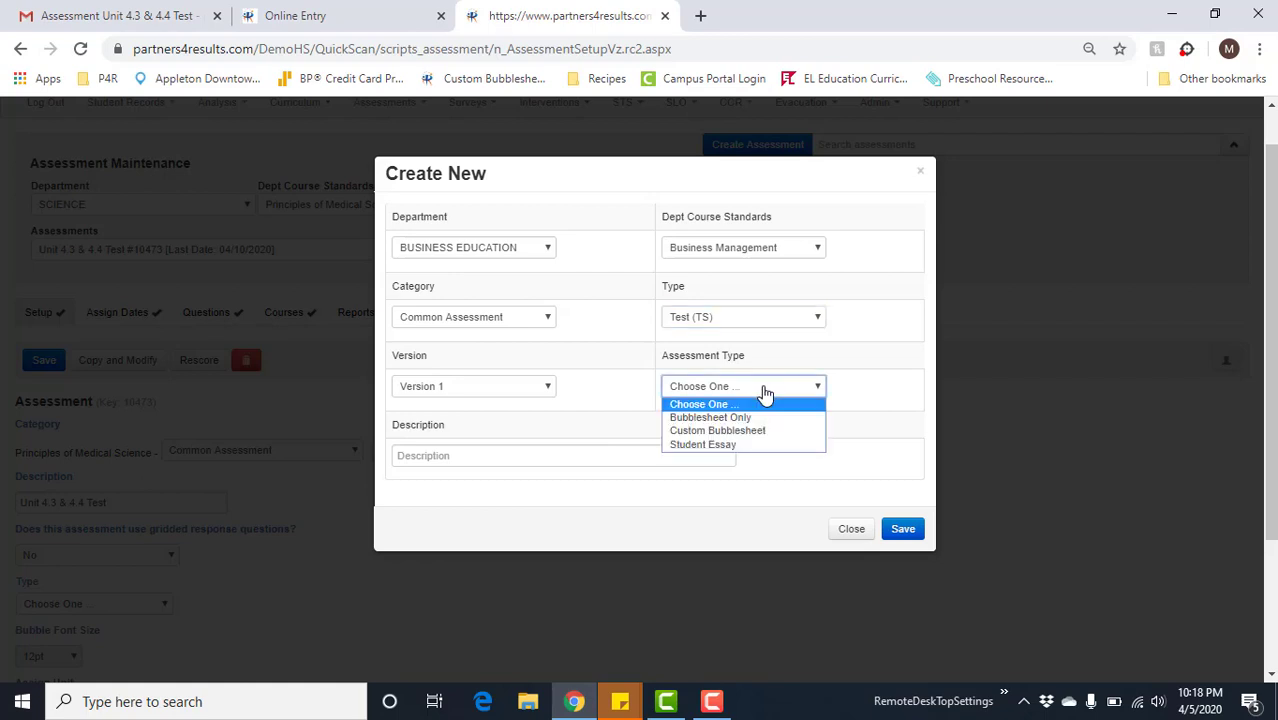
click(766, 418)
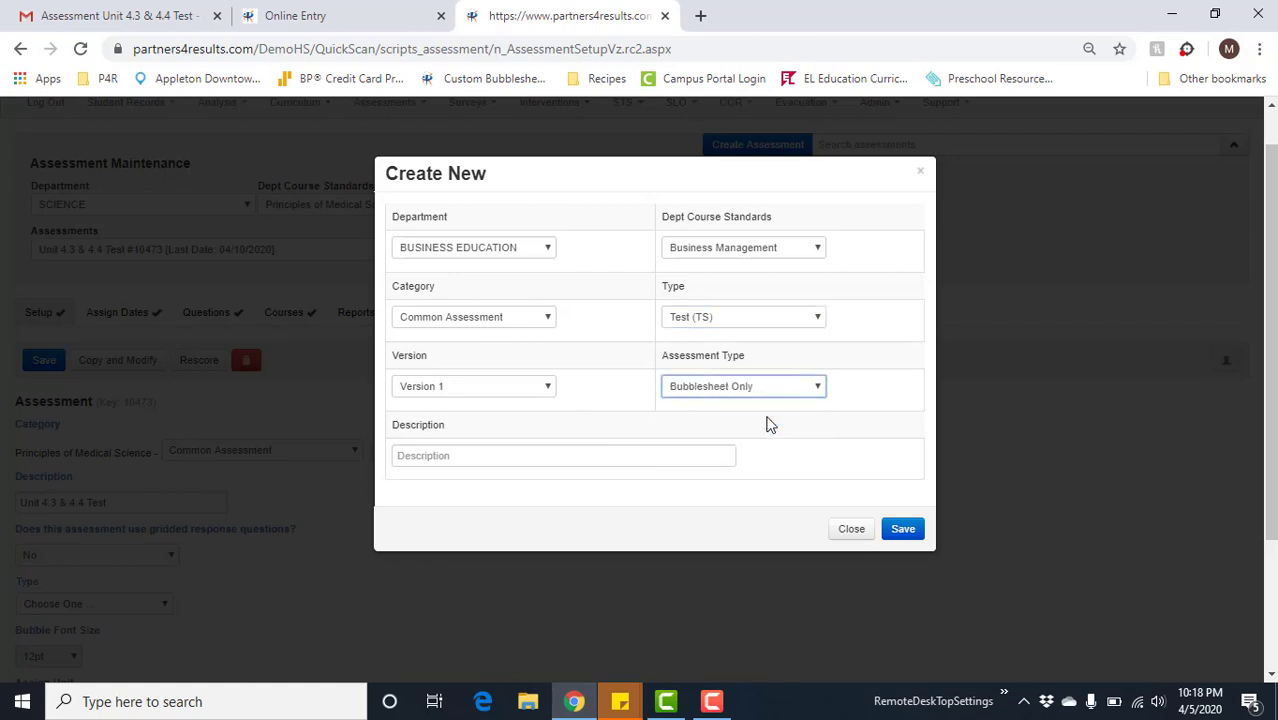
click(567, 453)
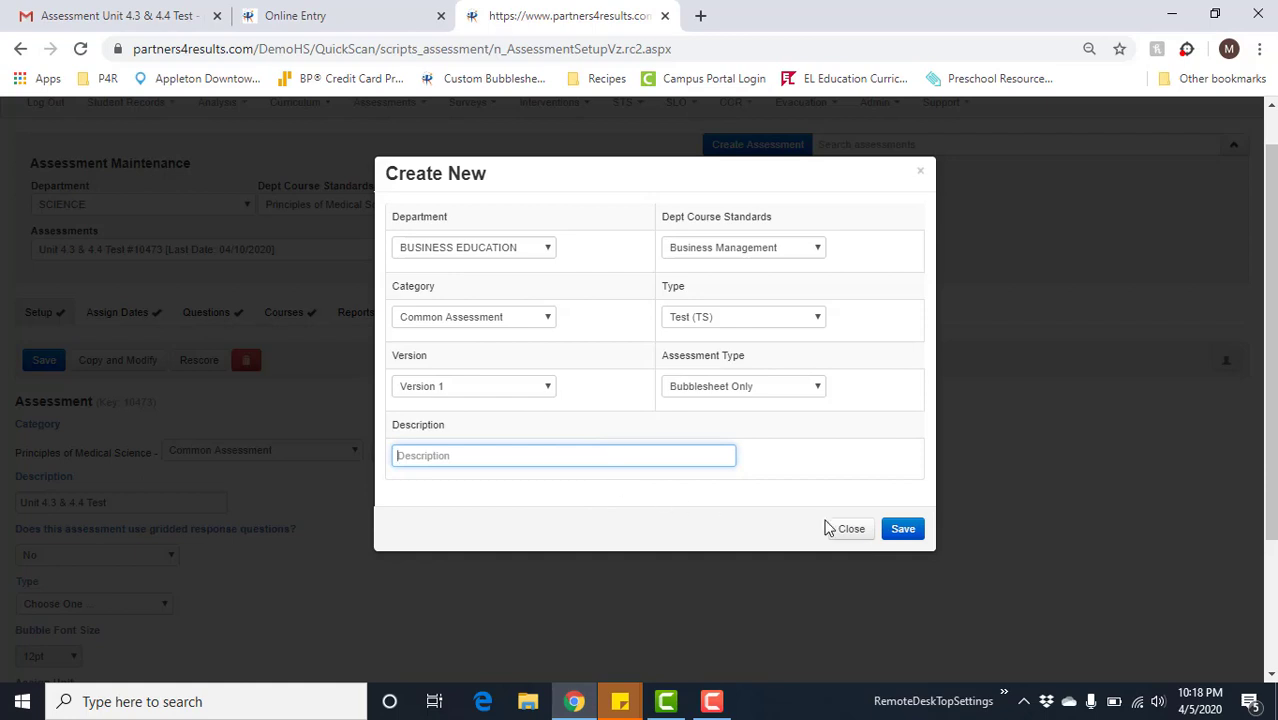
click(840, 531)
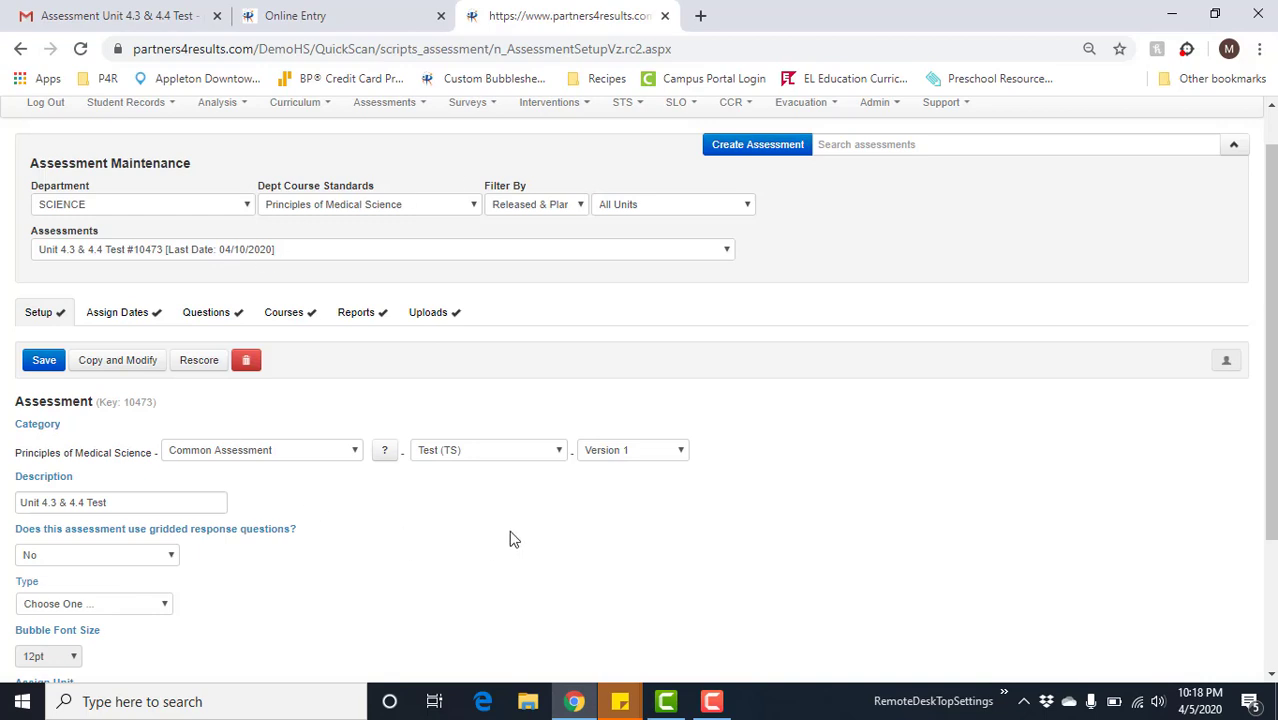
Check the Allow Student Online Entry choices in the setup of the Unit 4.3 & 4.4 Test
scroll(510, 535, down, 1)
scroll(190, 495, down, 1)
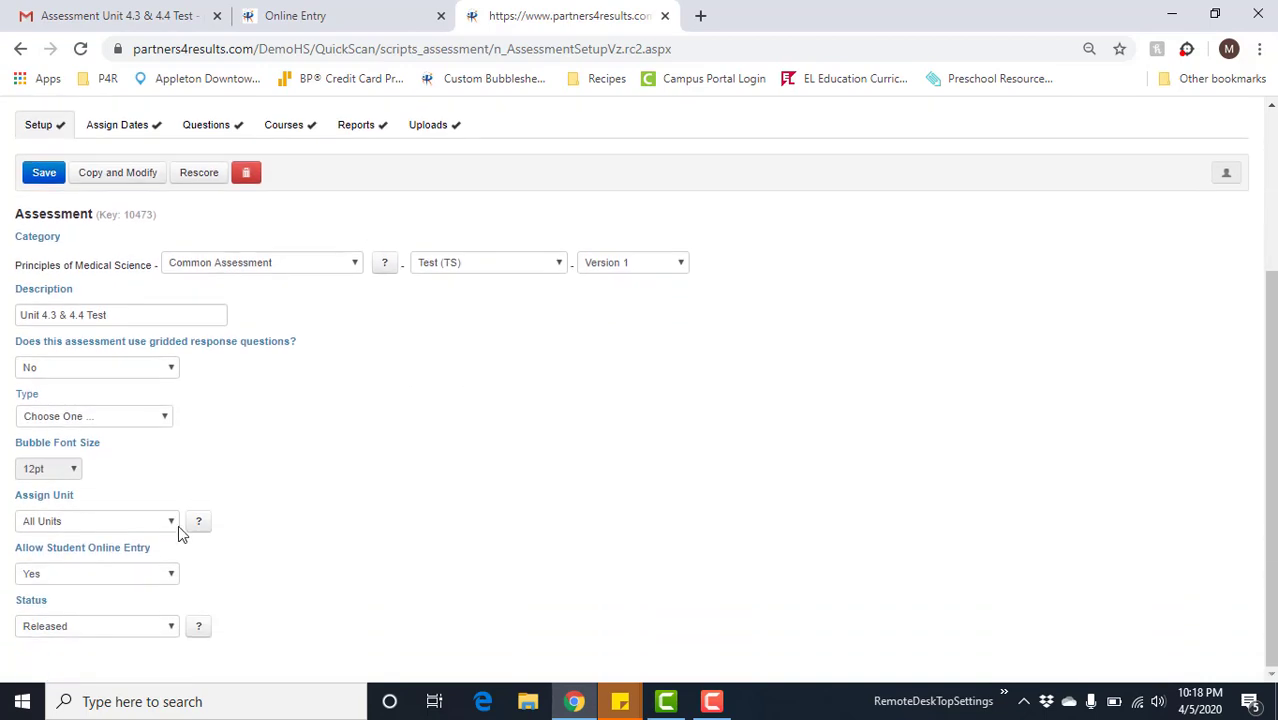
click(156, 573)
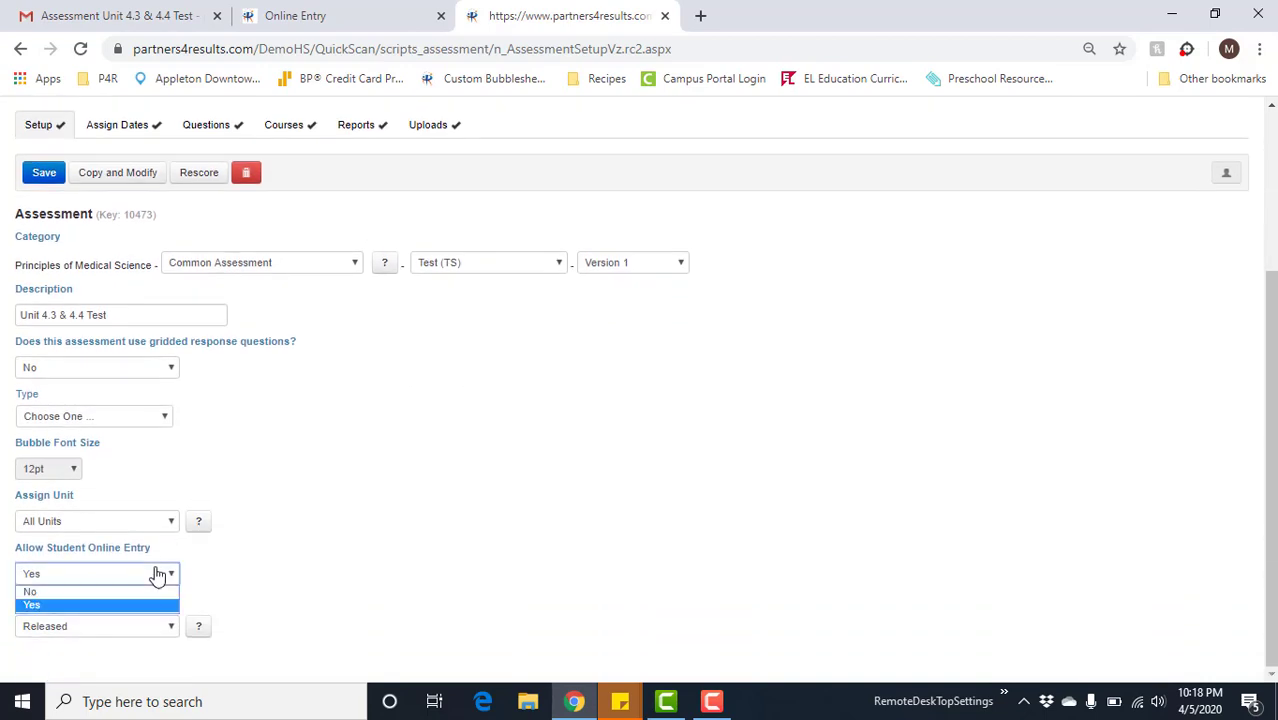
click(156, 573)
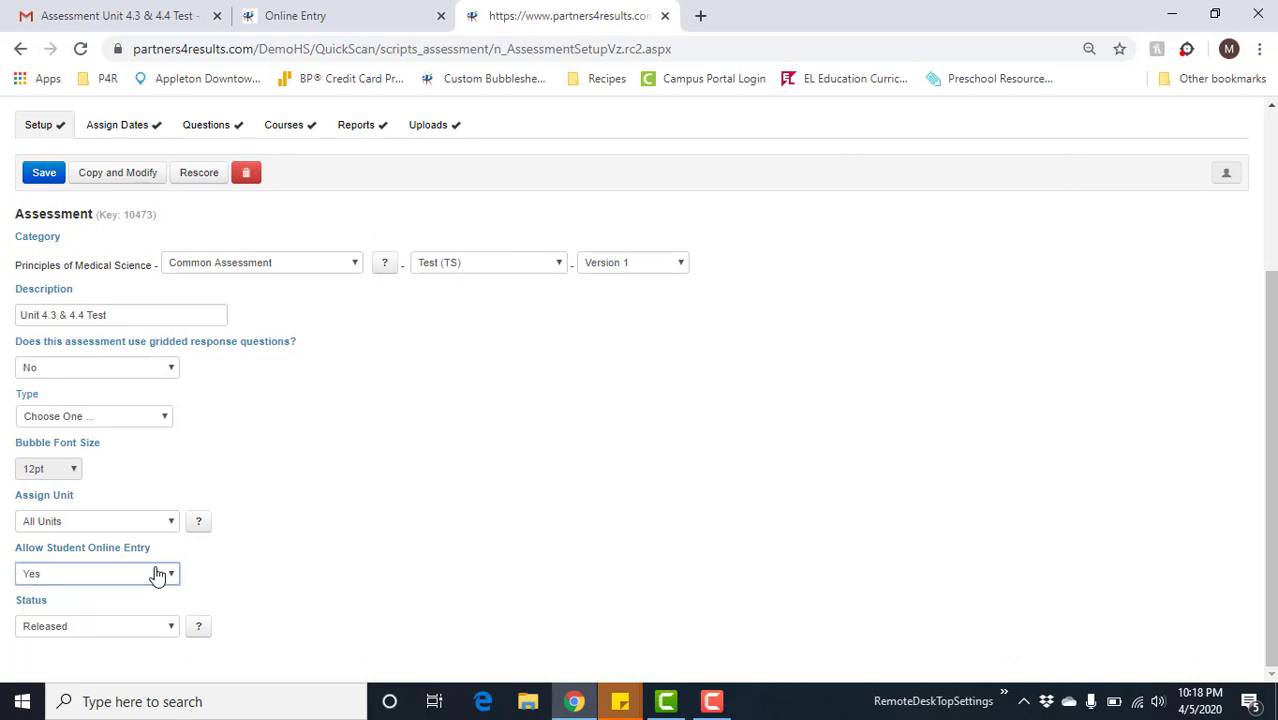
Review the assigned dates of the Unit 4.3 & 4.4 Test, followed by its question list
scroll(400, 420, up, 1)
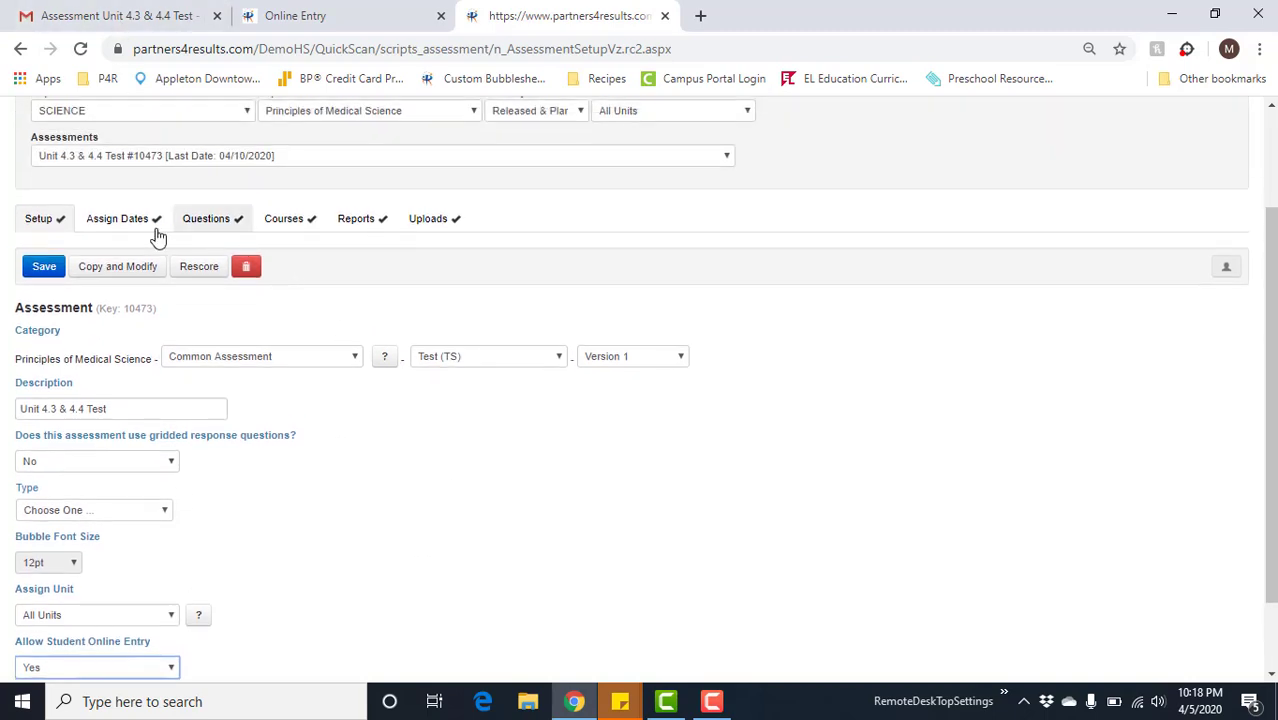
click(131, 224)
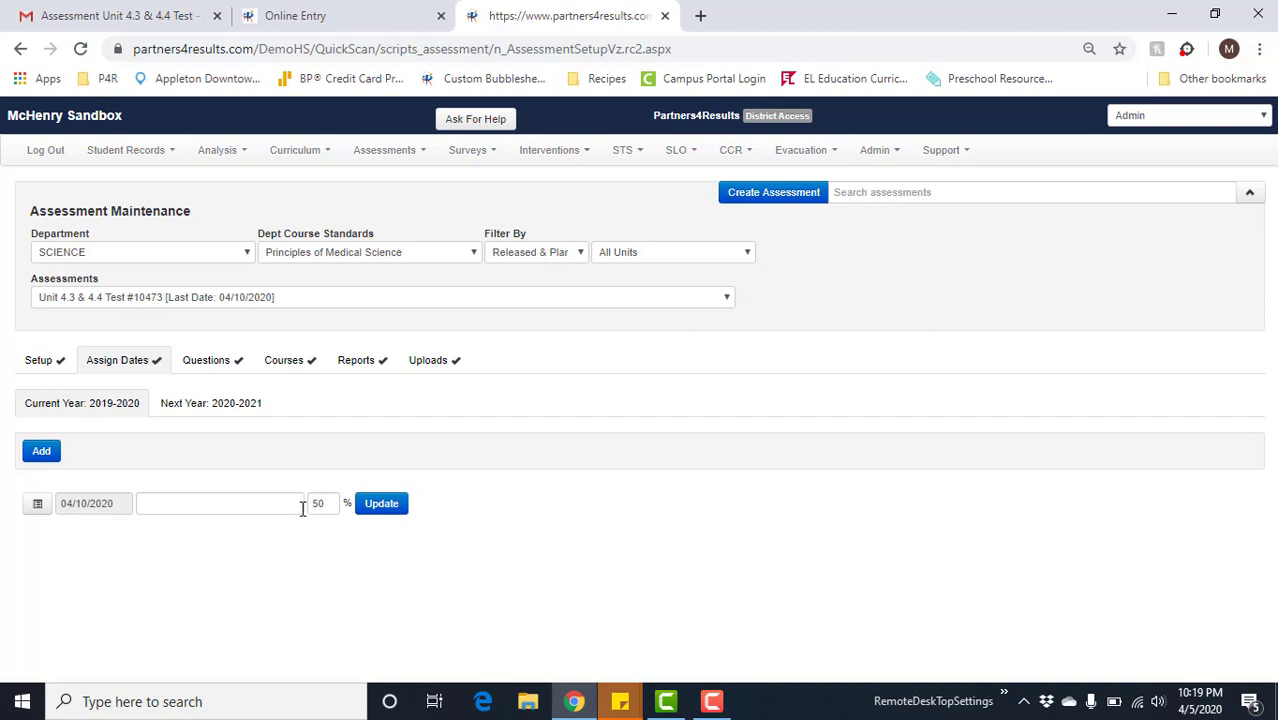
click(244, 374)
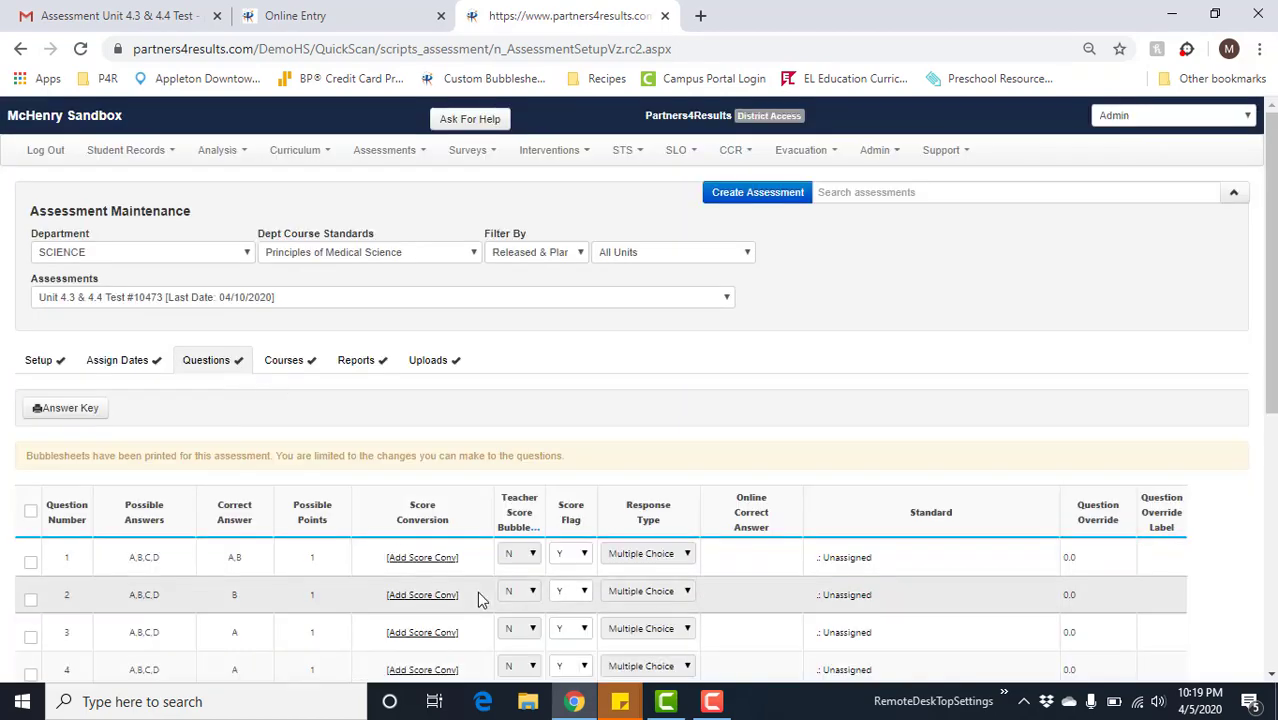
Set the correct answer of question 3 to AB in the question list
scroll(477, 591, down, 3)
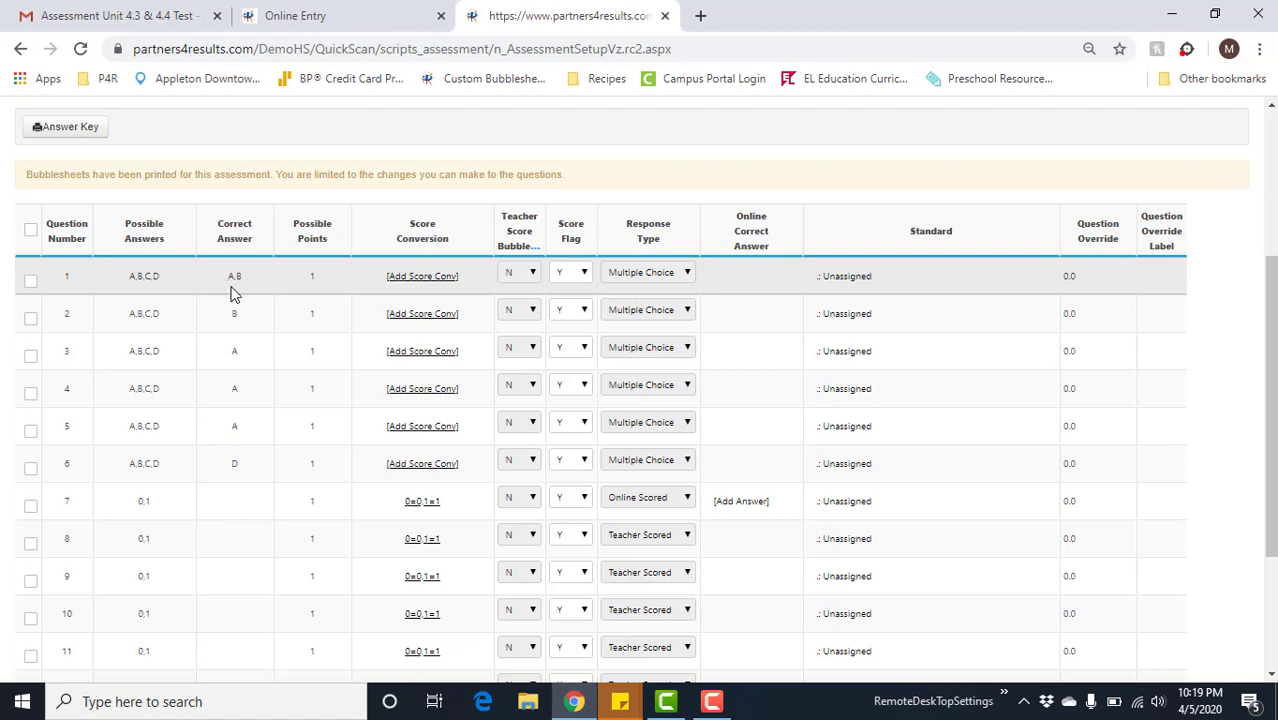
click(260, 349)
text(AB)
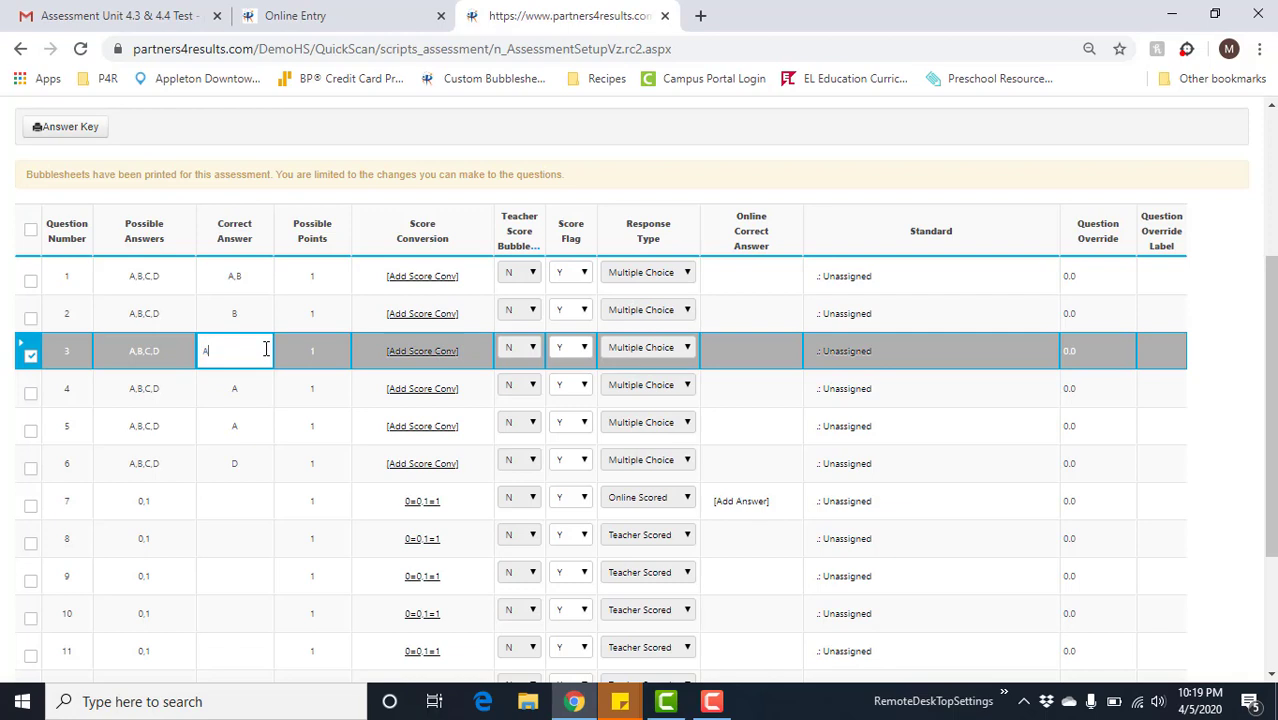
click(231, 403)
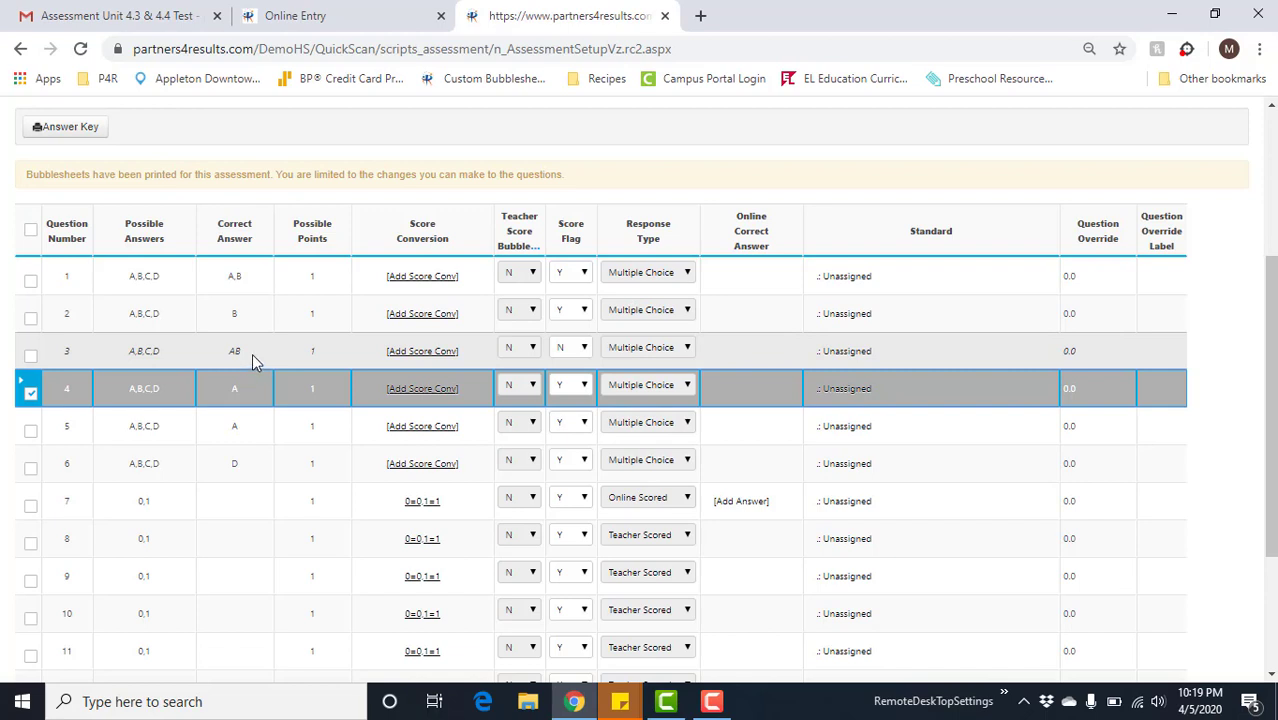
Restore the correct answer of question 3 to A
click(252, 353)
text(A)
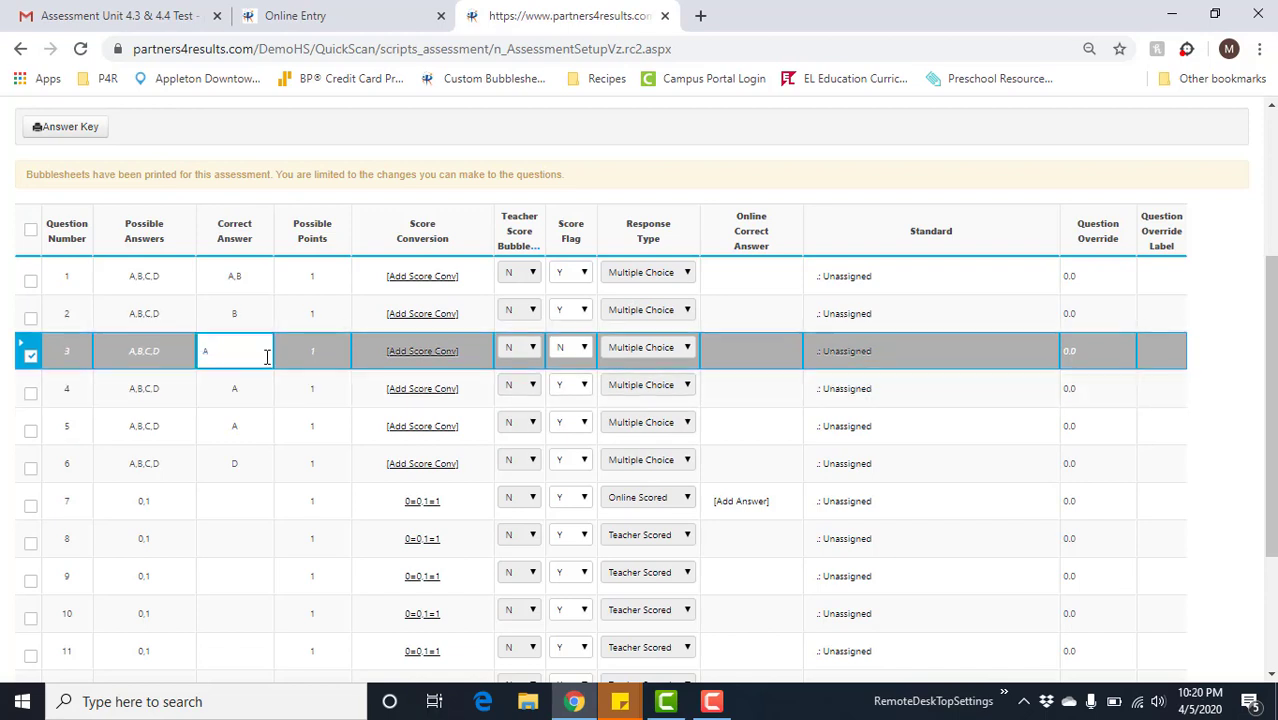
click(248, 387)
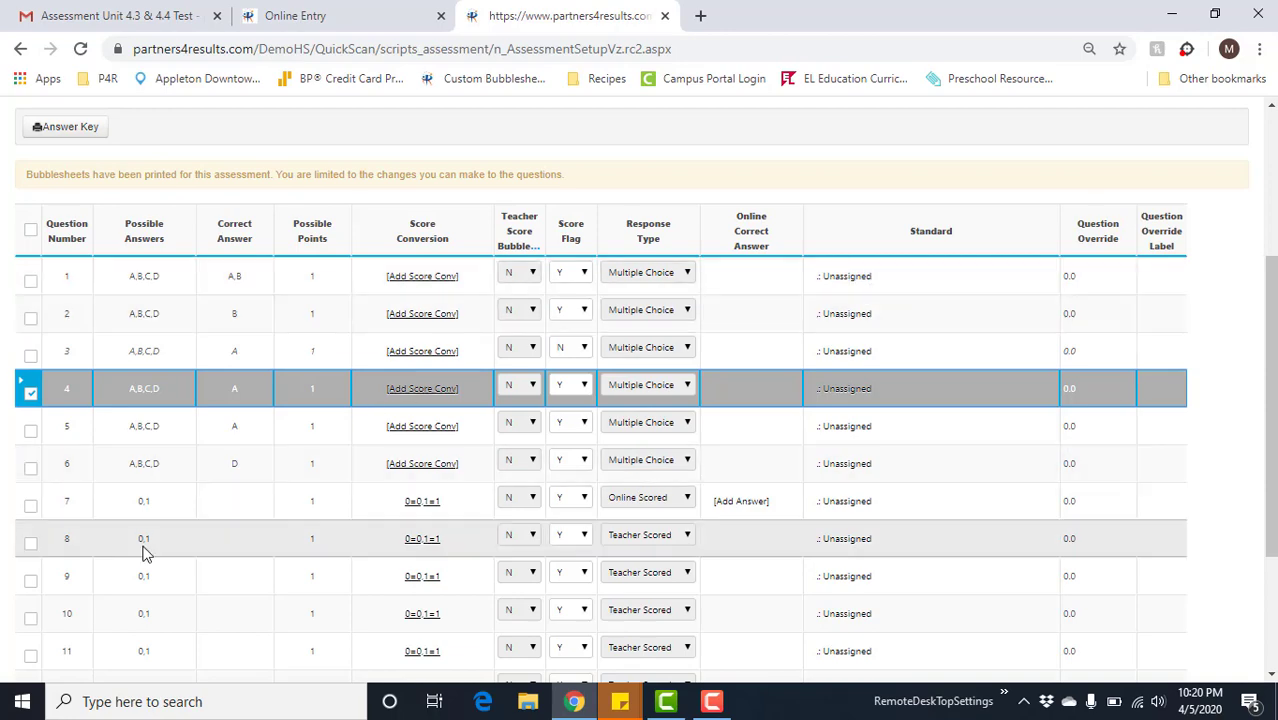
Check the score conversion of question 7 and close it without changes
scroll(143, 551, down, 2)
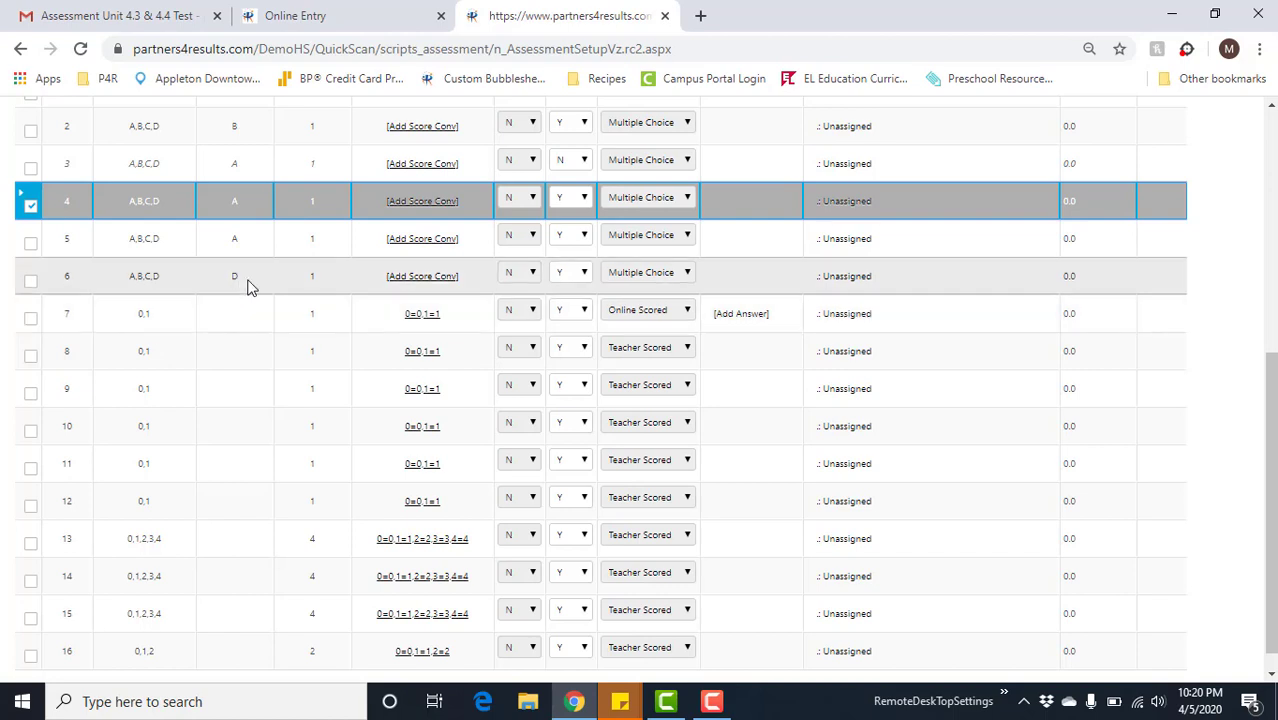
click(417, 318)
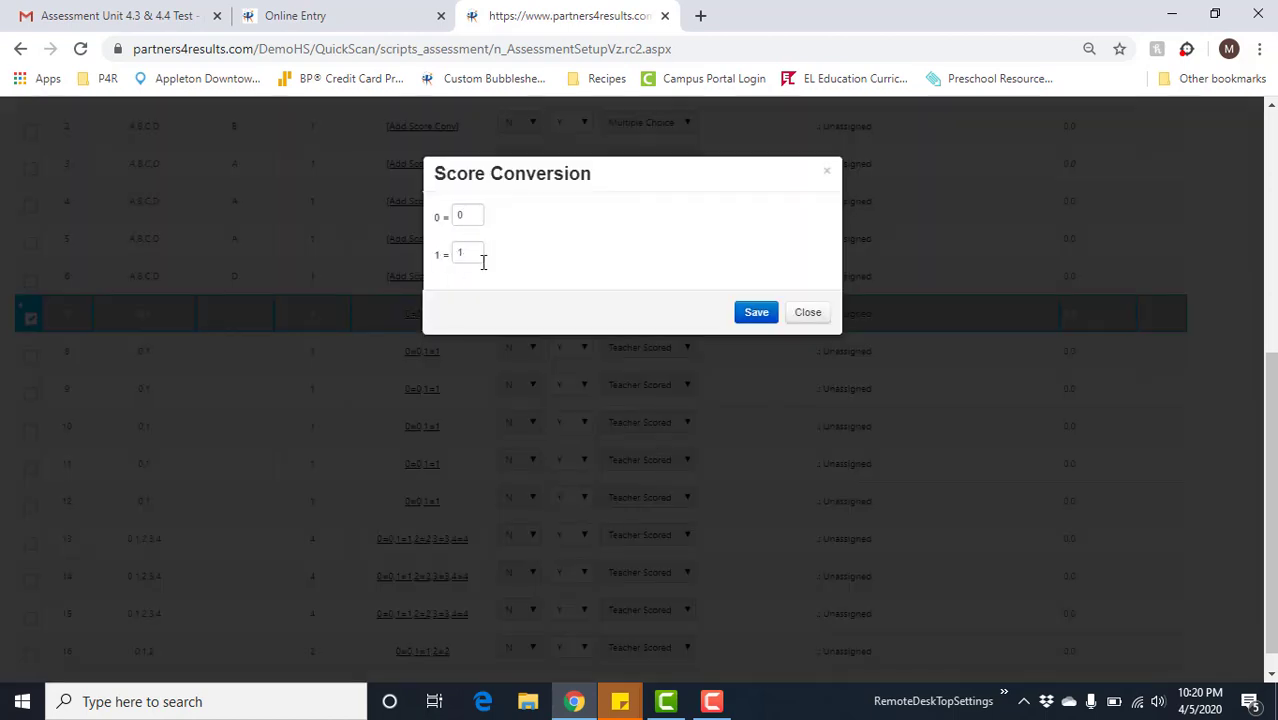
click(815, 316)
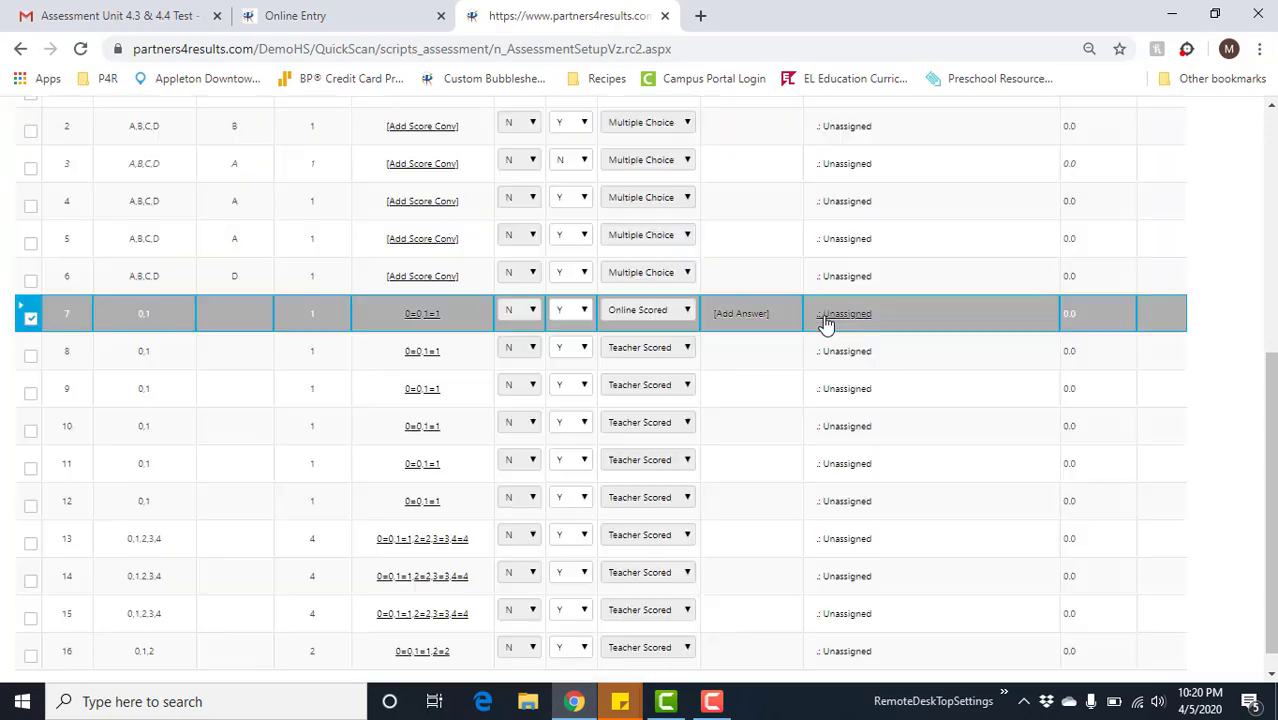
Add heart and Heart as accepted correct responses for the online-scored question 7
click(741, 318)
click(500, 272)
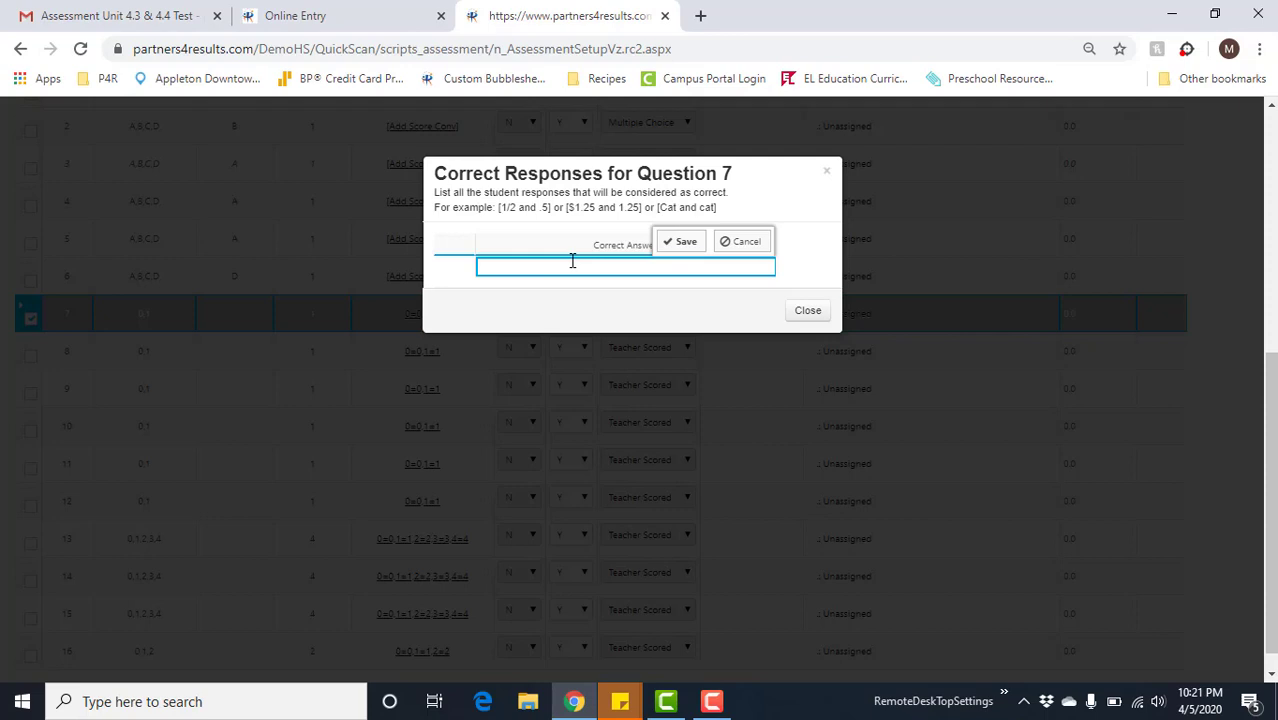
text(heart)
click(684, 241)
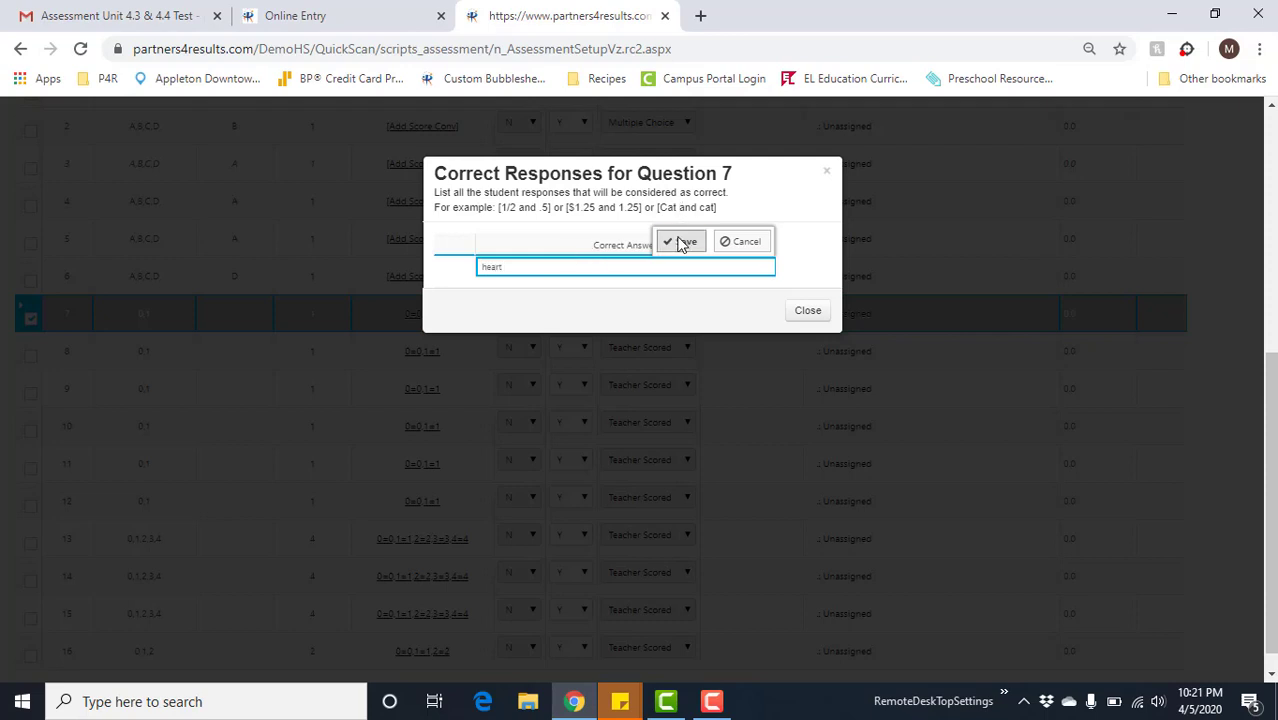
click(484, 267)
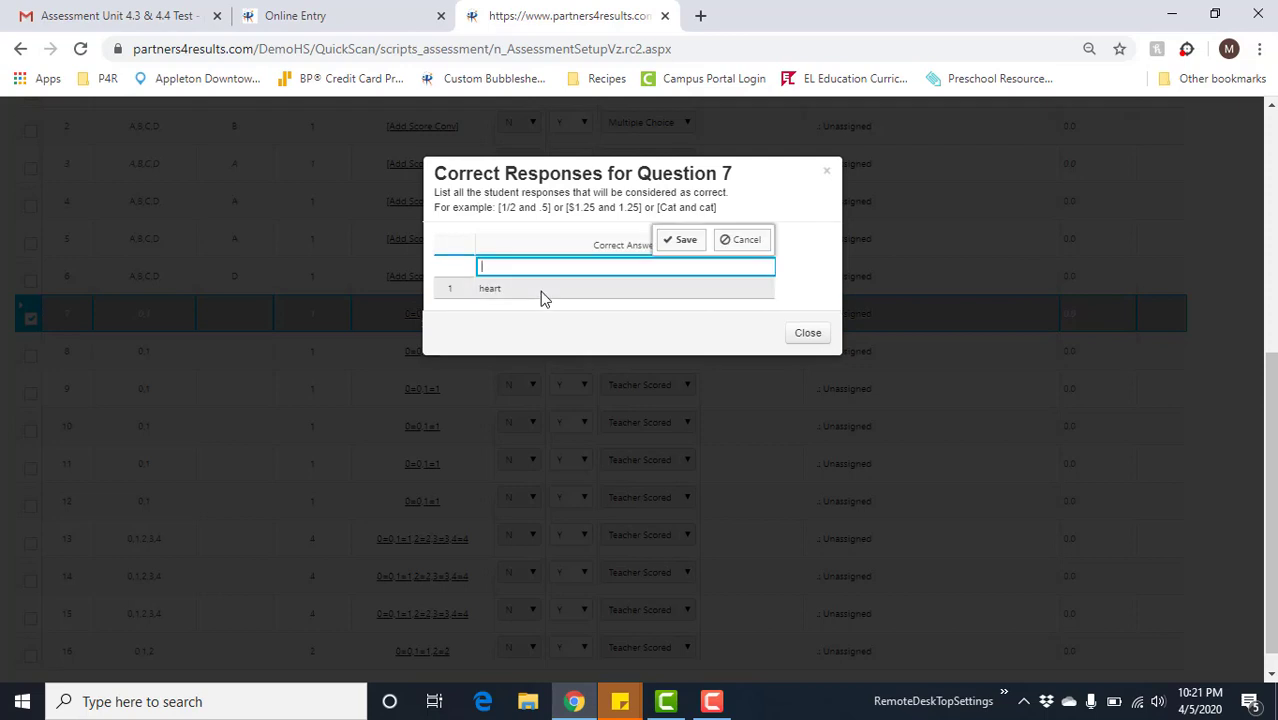
text(Heart)
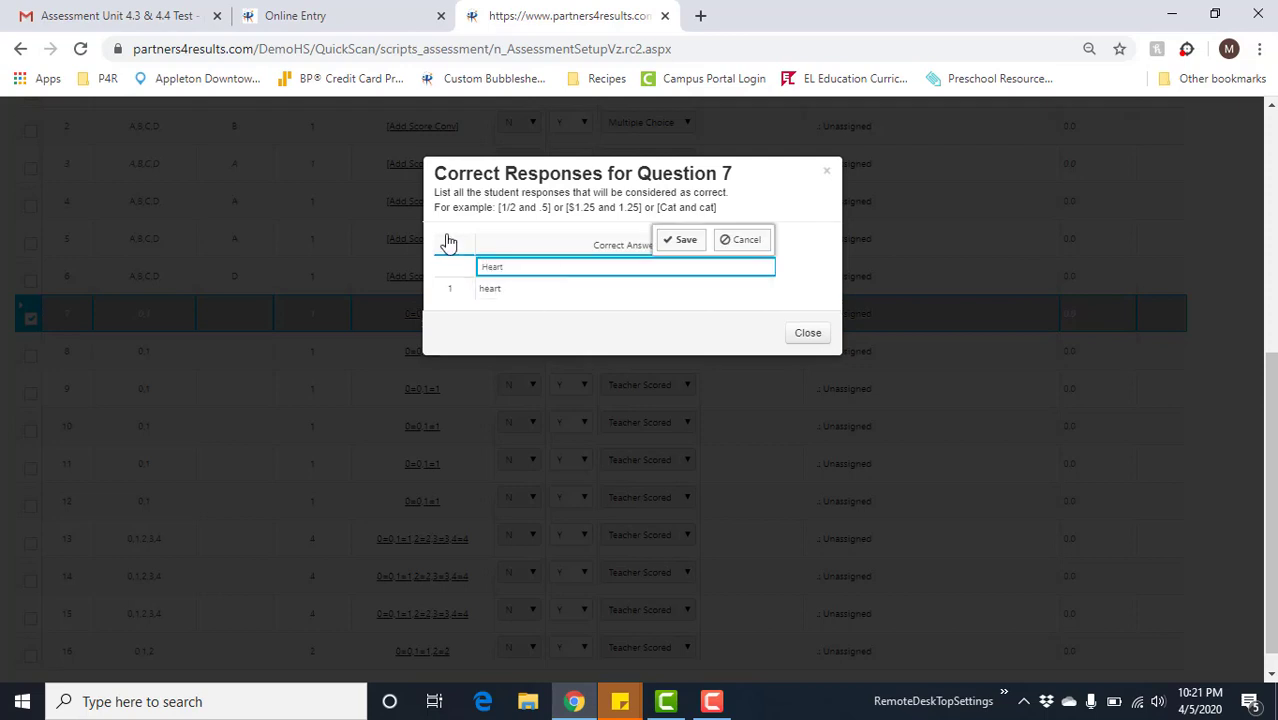
click(668, 243)
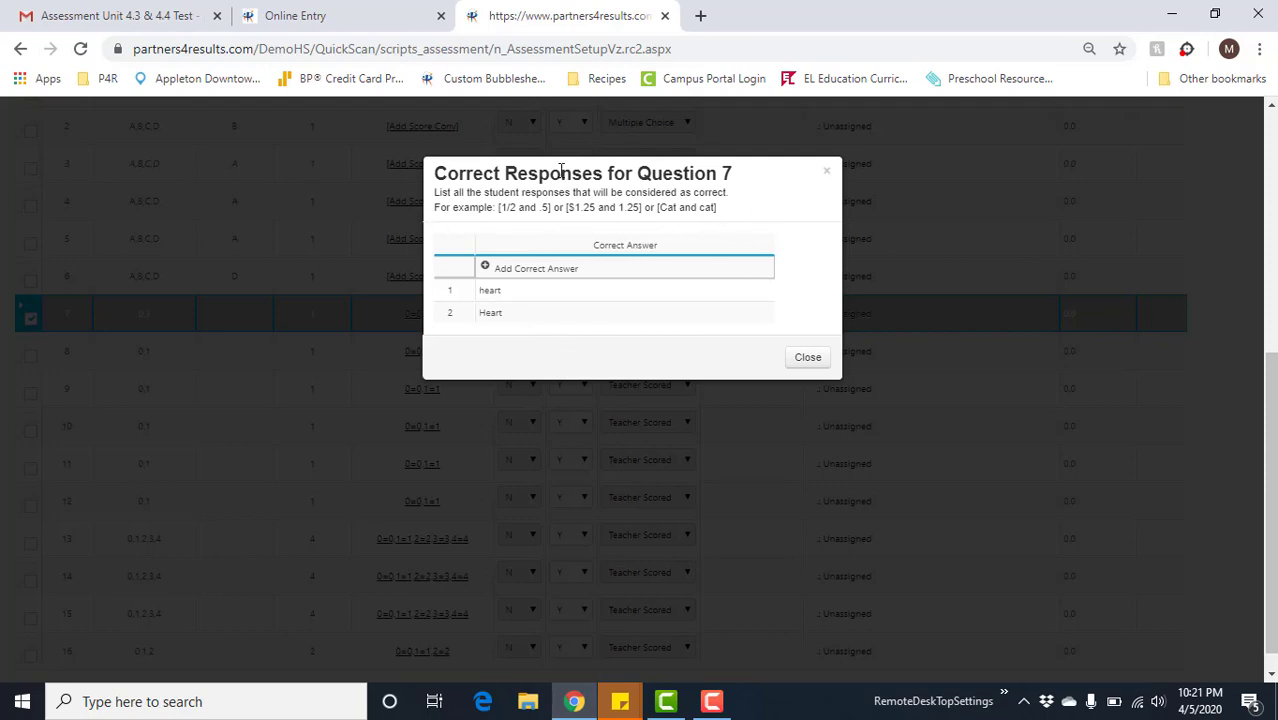
Delete the Heart and heart responses from question 7, confirming each deletion, and close the correct responses dialog
click(762, 313)
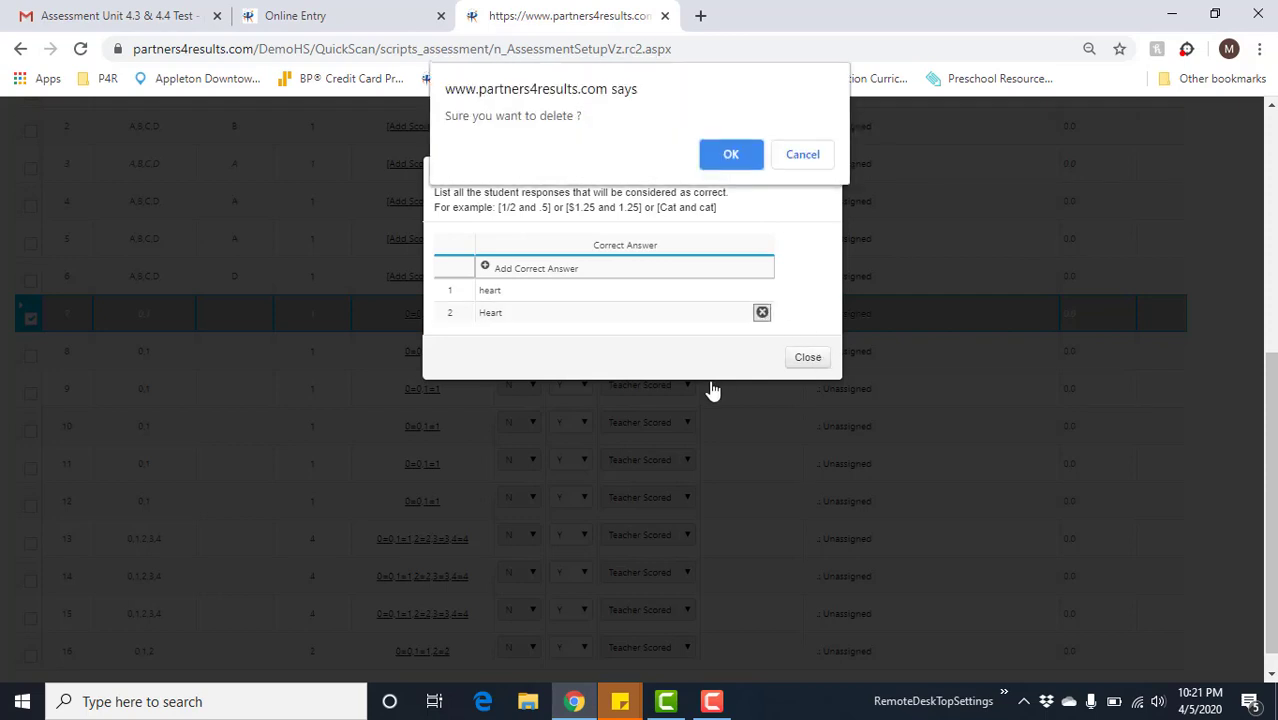
click(748, 160)
click(762, 290)
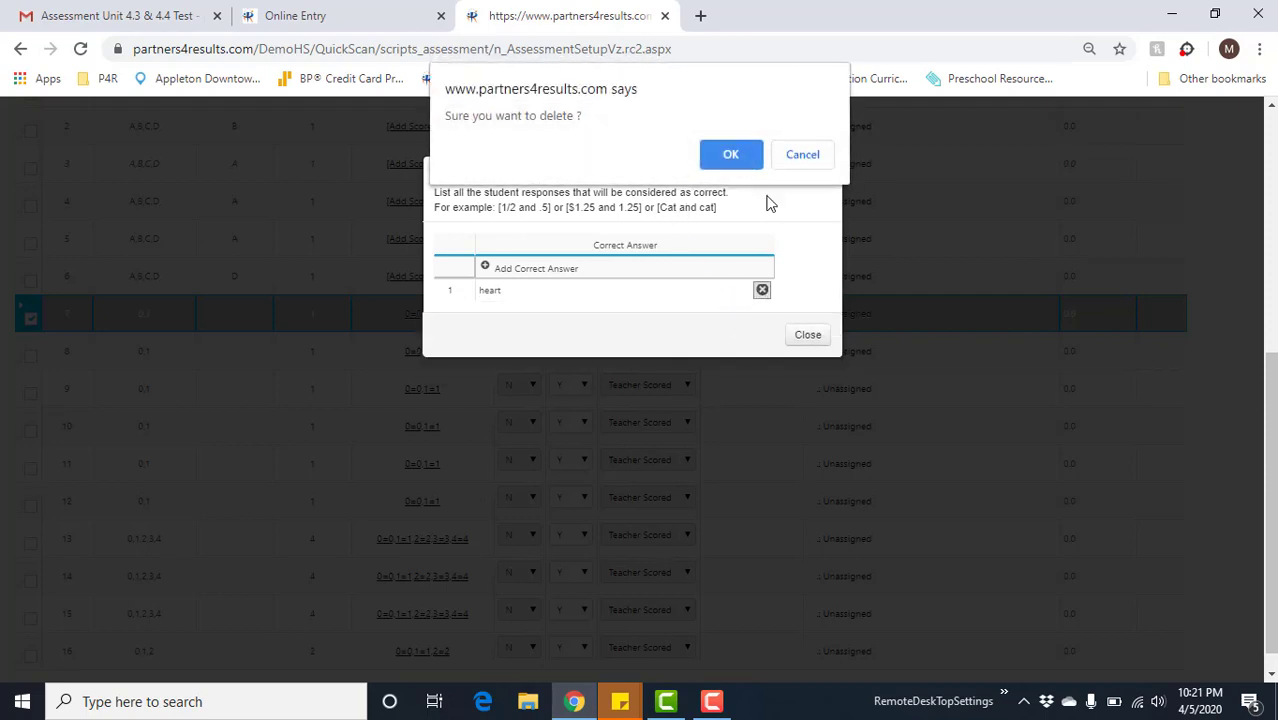
click(731, 155)
click(808, 334)
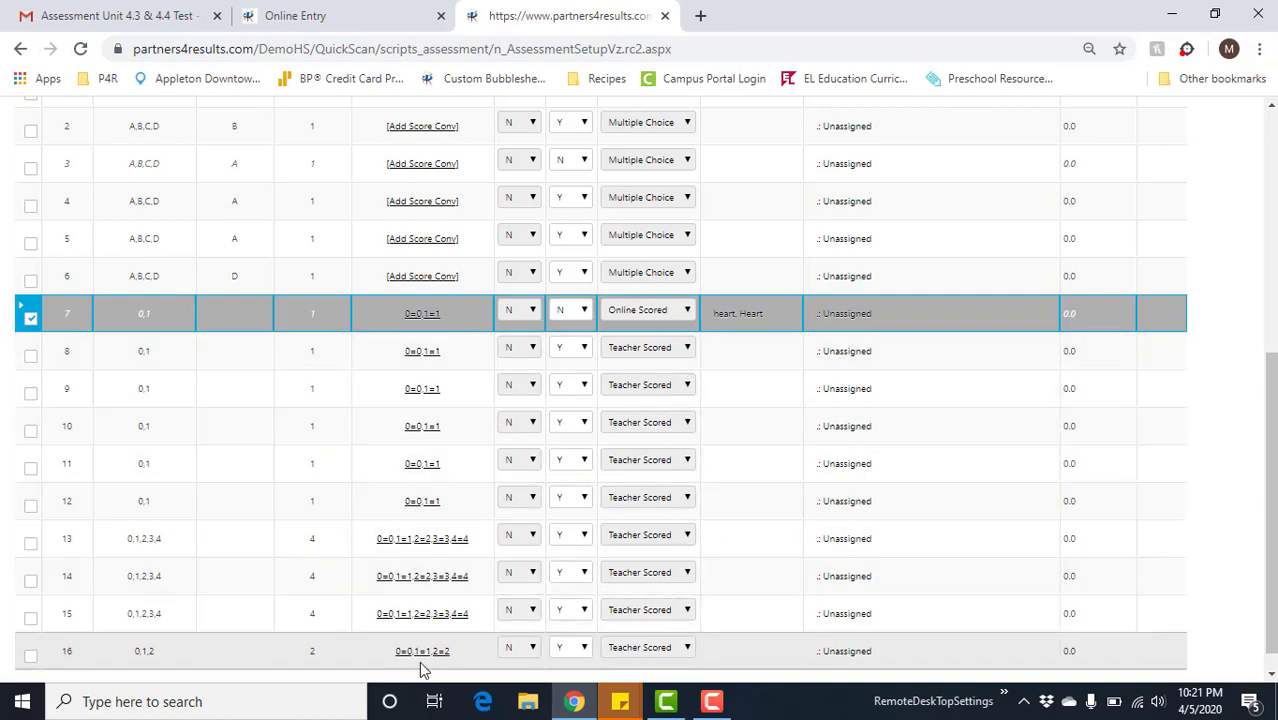
Review the courses, the reports and the uploads of the Unit 4.3 & 4.4 Test
scroll(667, 340, up, 3)
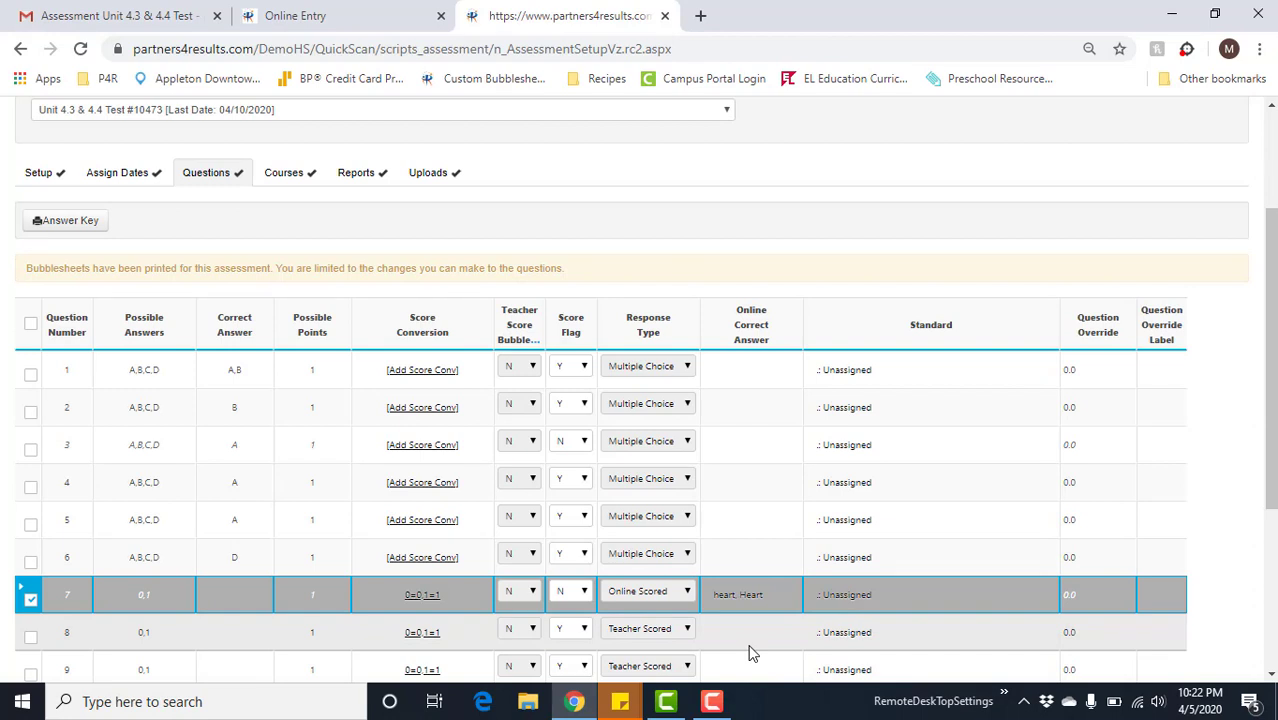
click(280, 178)
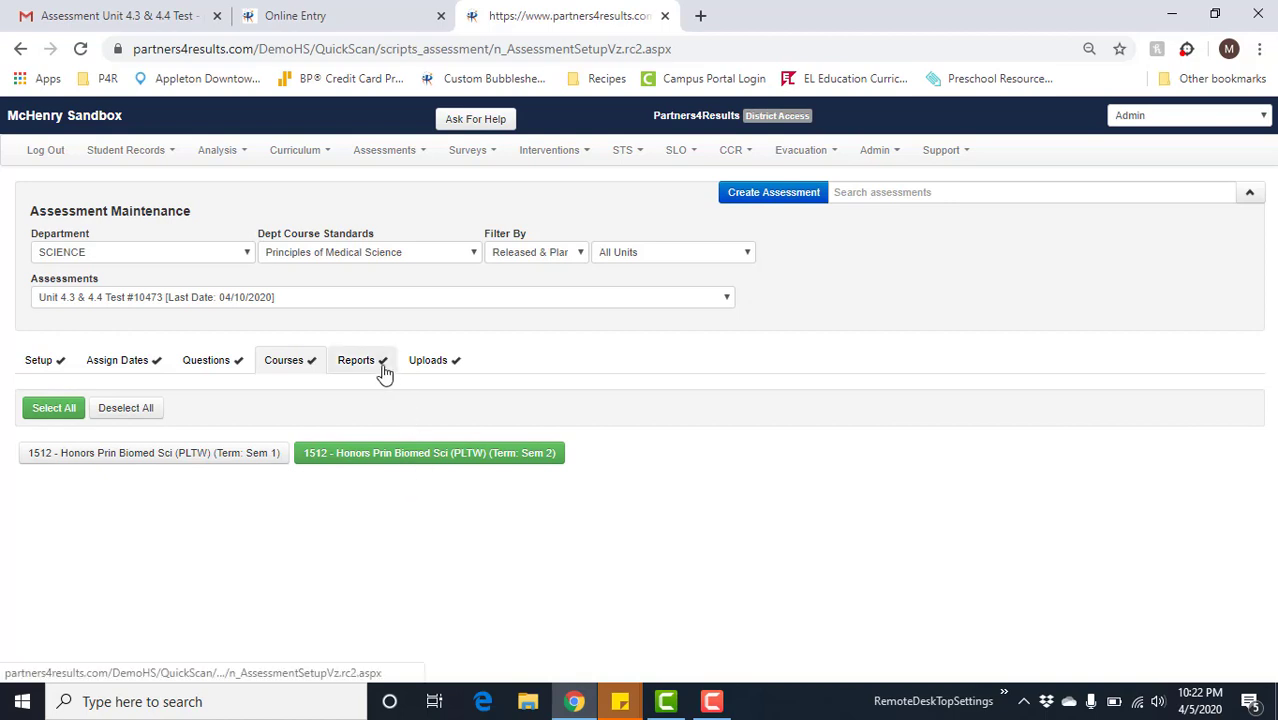
click(346, 366)
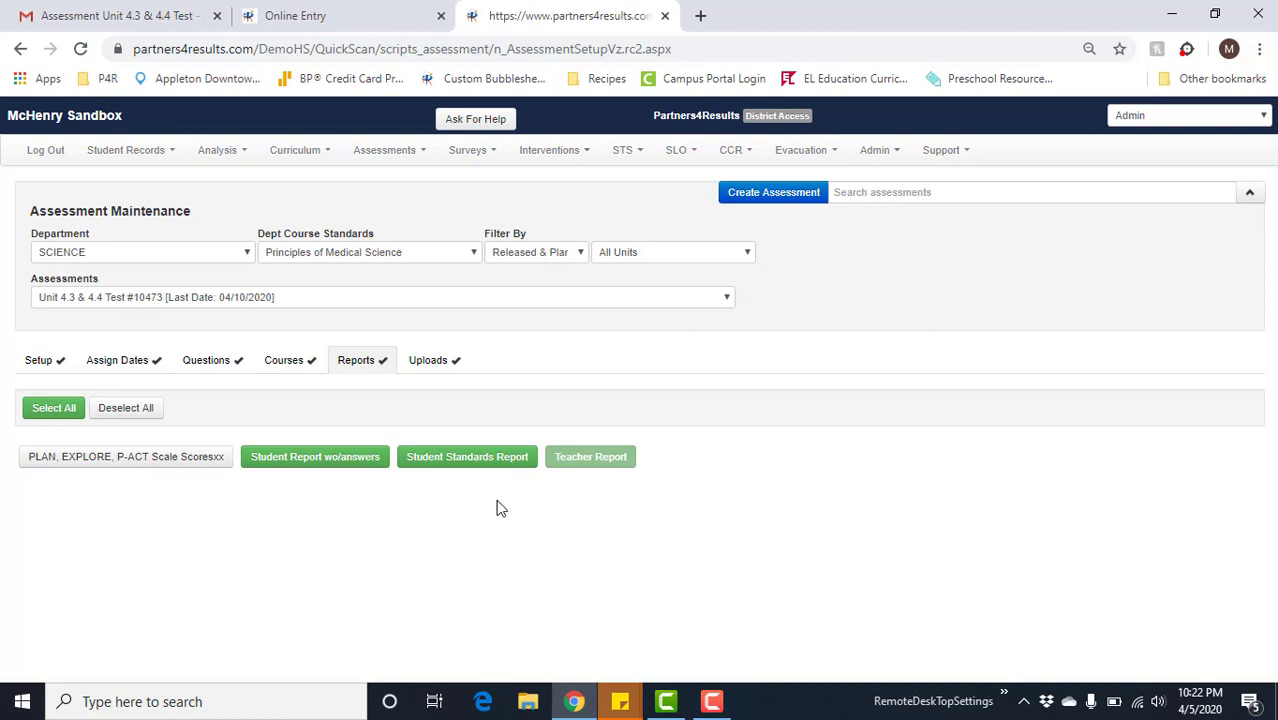
click(435, 366)
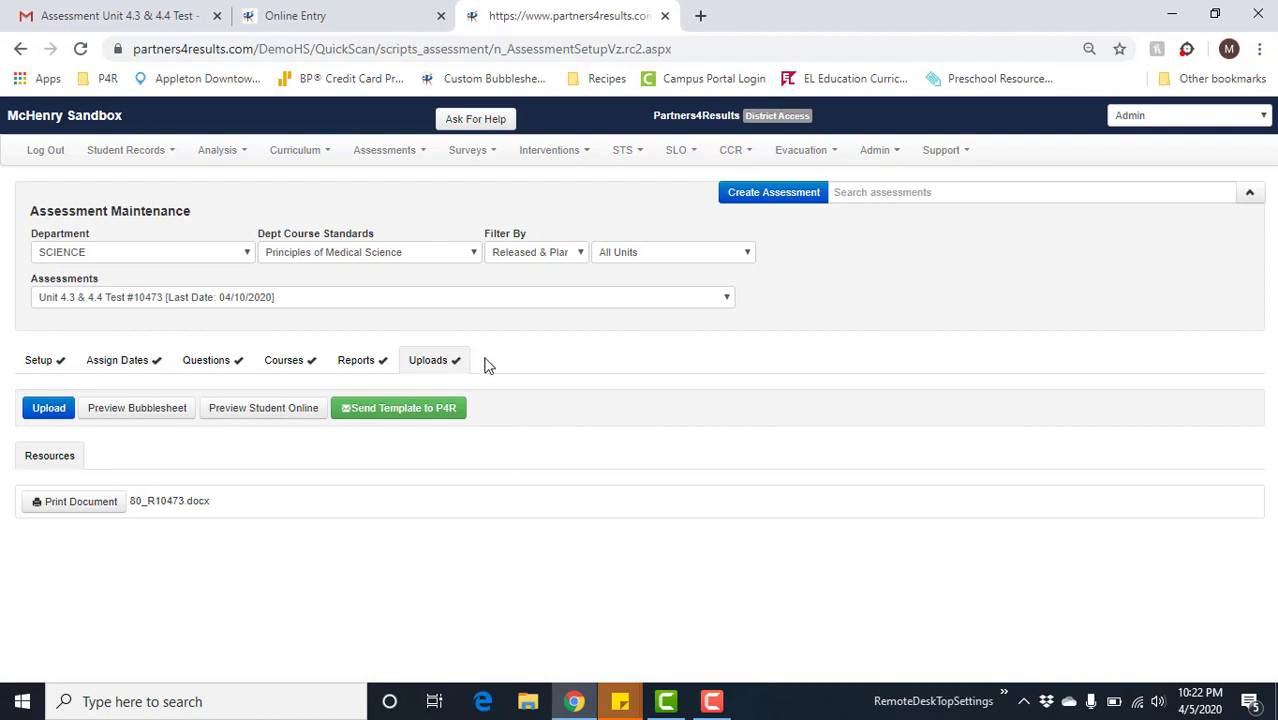
Check the Status choices in the assessment setup, keeping the status at Released
click(48, 366)
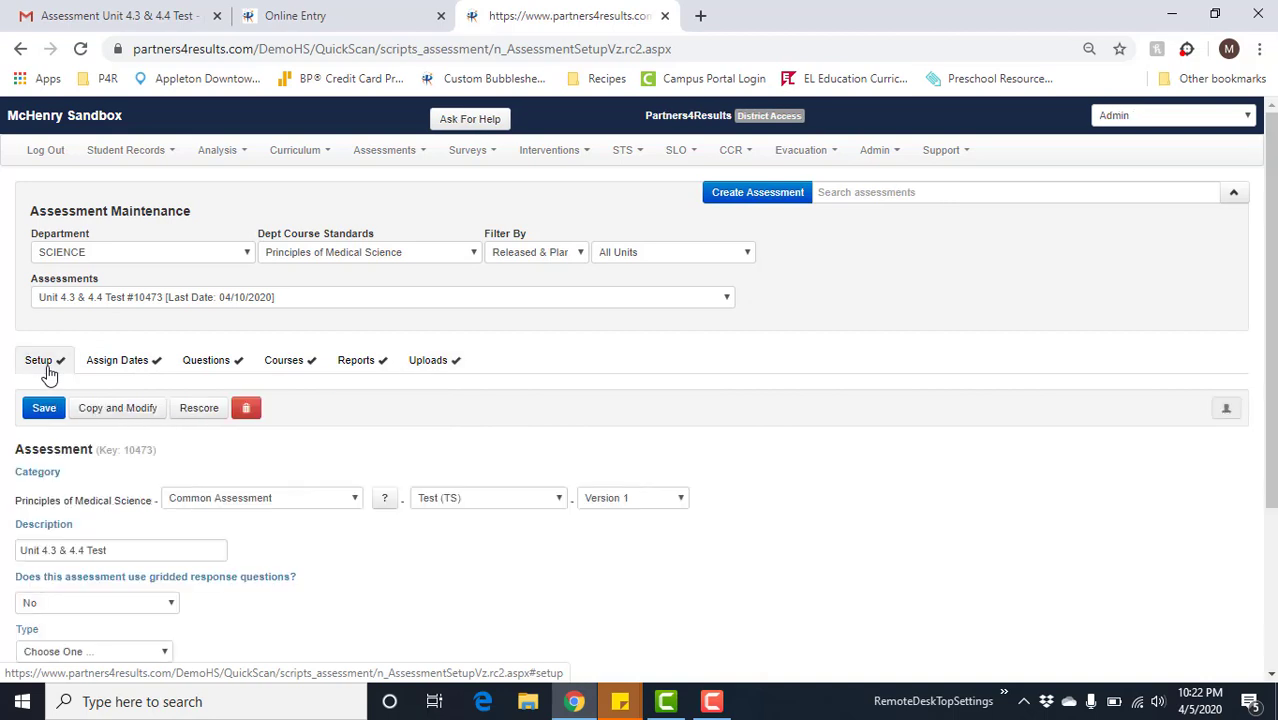
scroll(540, 520, down, 3)
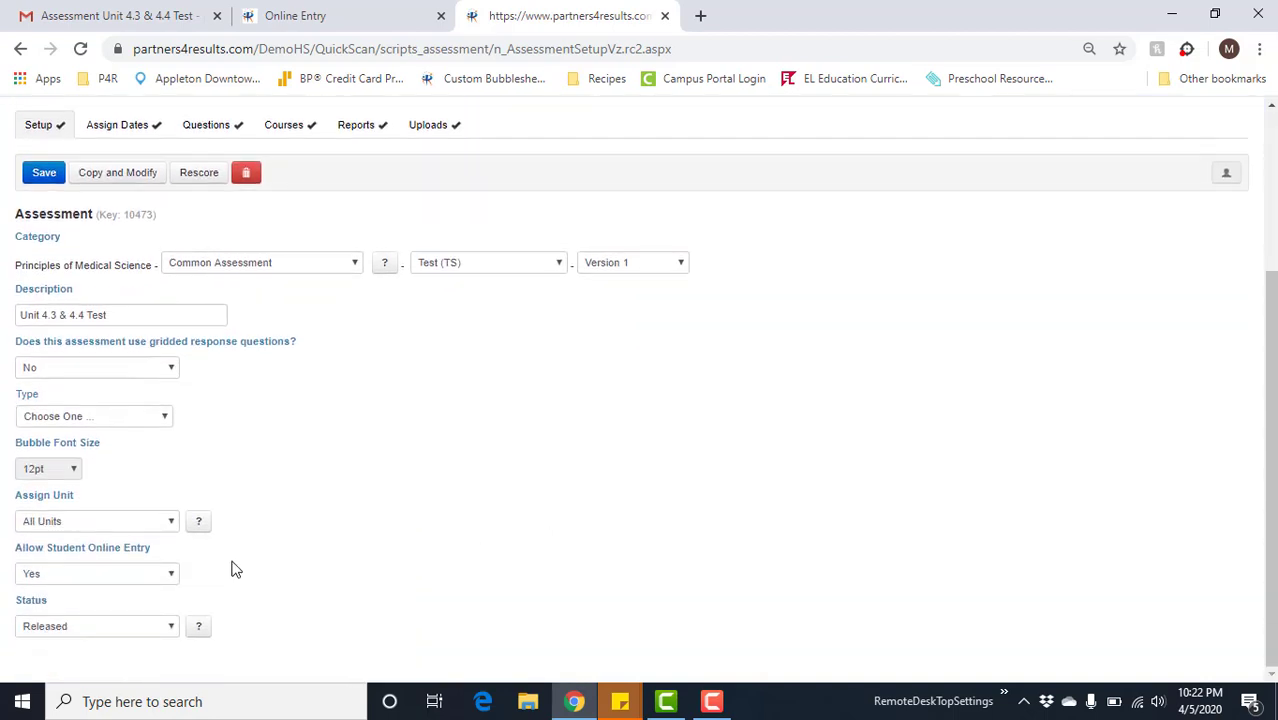
click(160, 630)
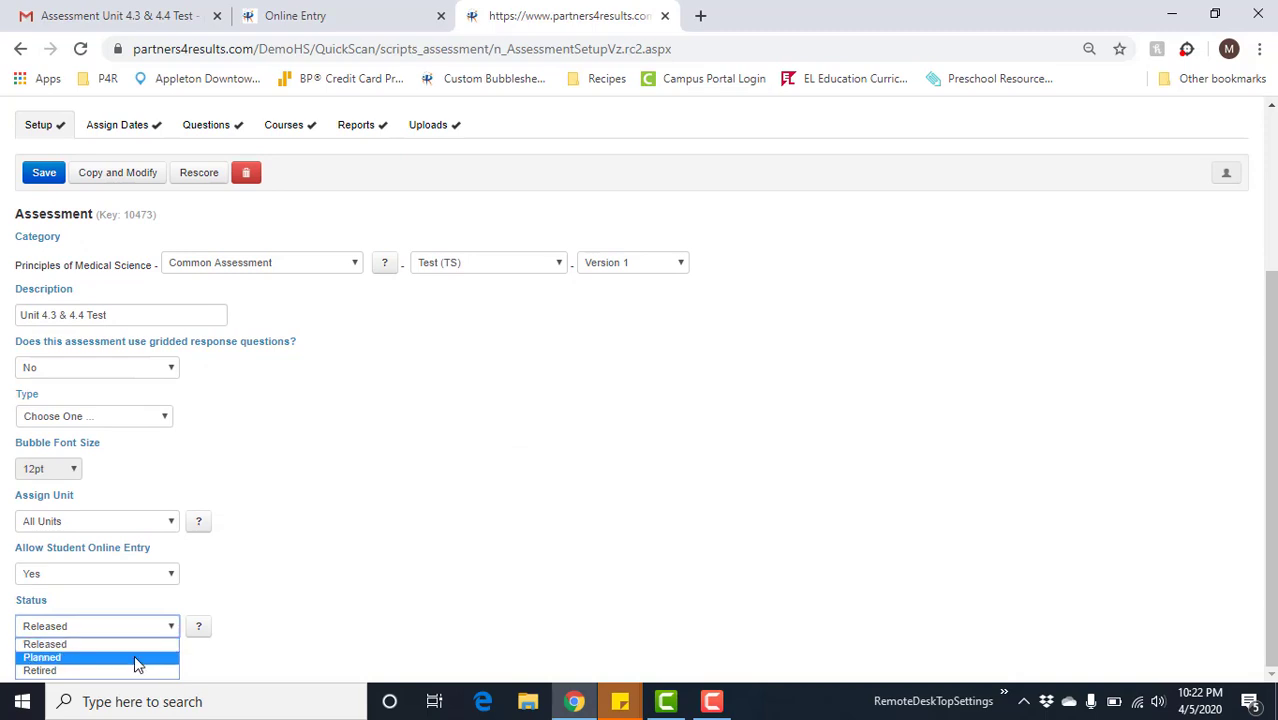
click(140, 645)
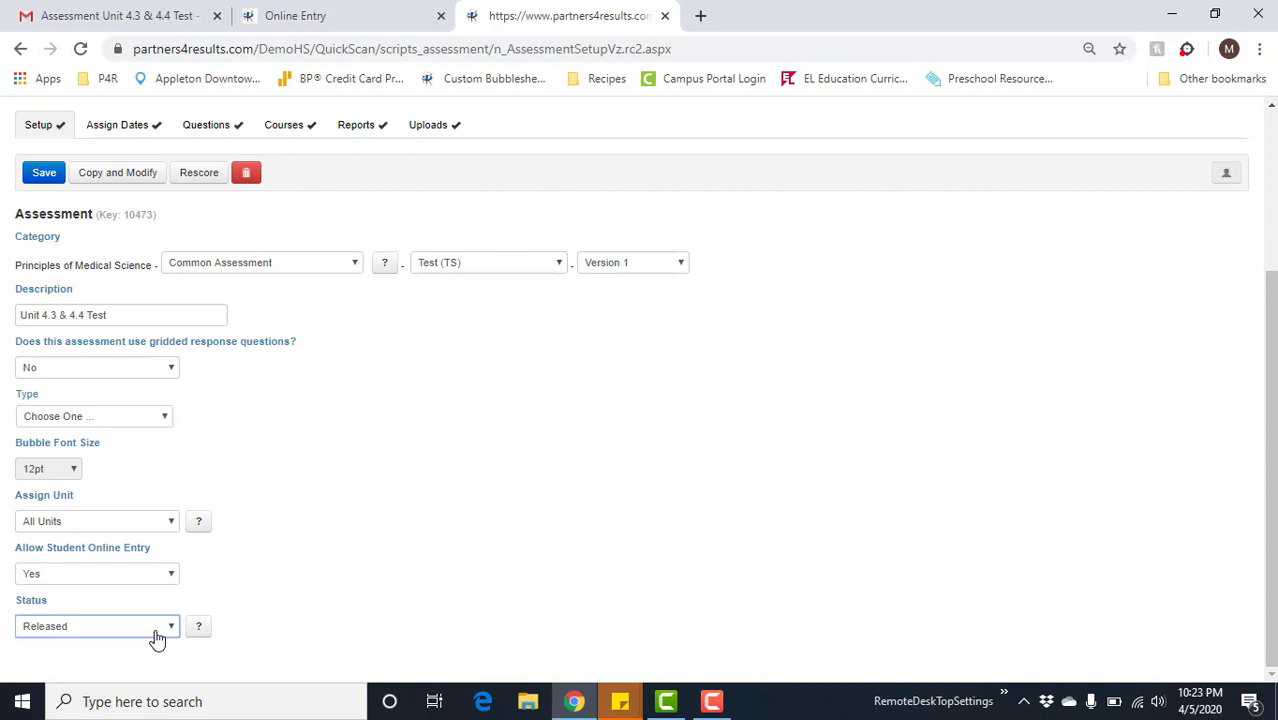
scroll(427, 544, up, 1)
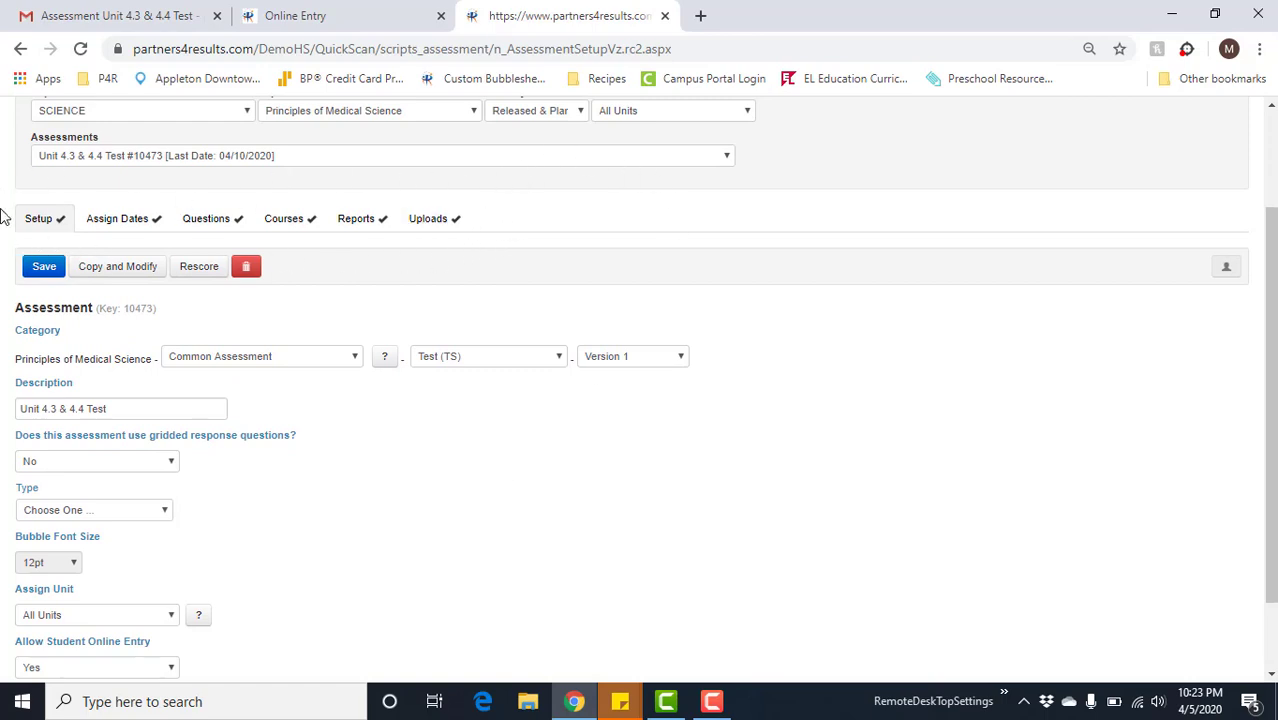
scroll(640, 521, up, 2)
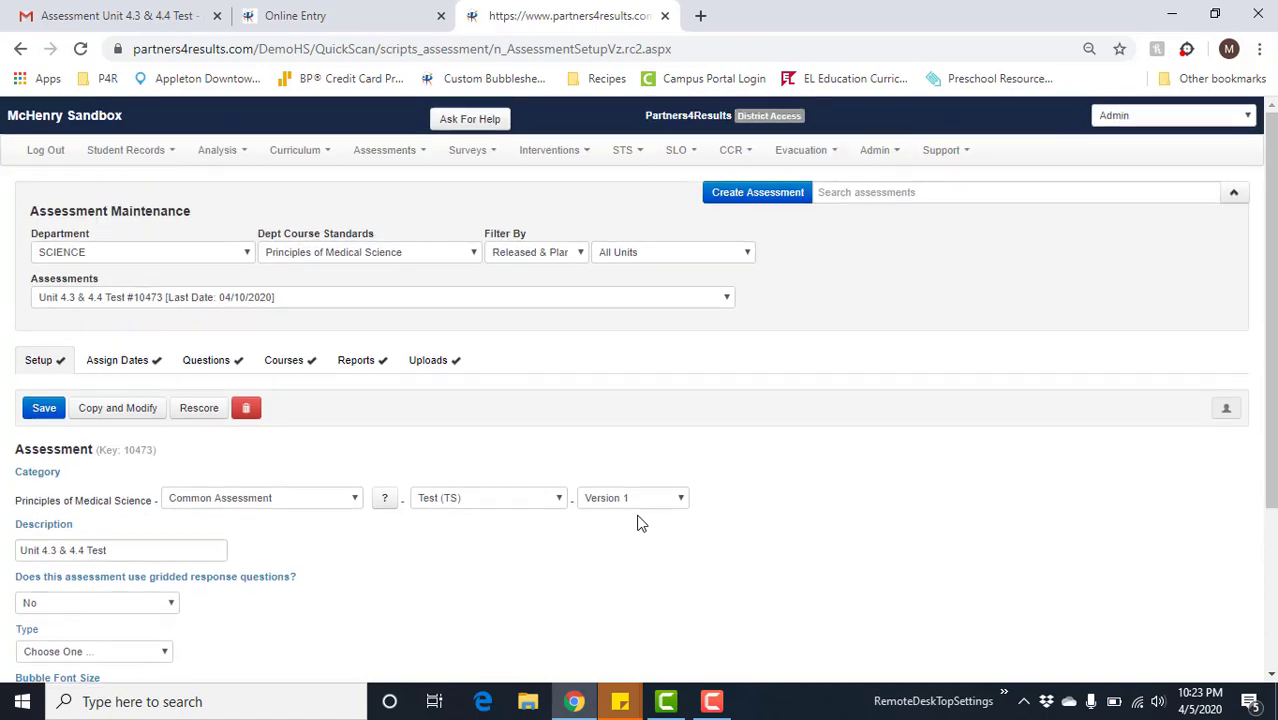
Revisit the assessment's uploads, then examine the test document and multiple-choice answers on the student Online Entry page
click(452, 368)
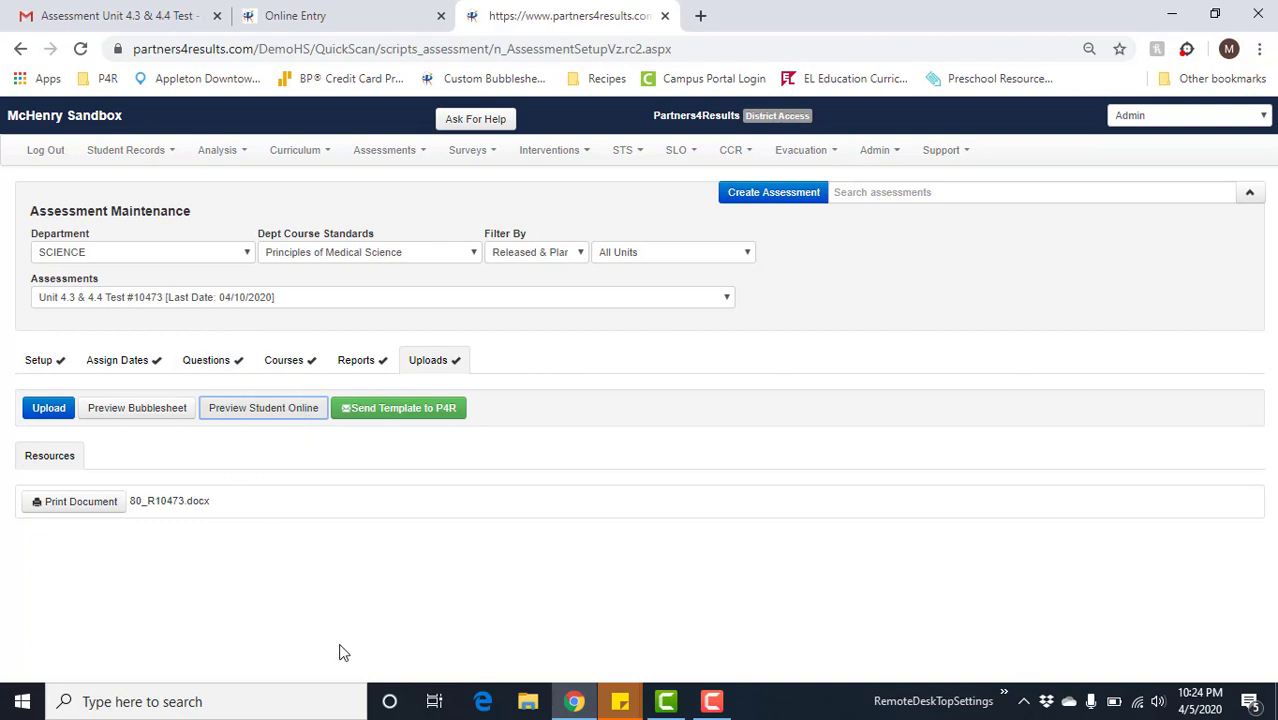
click(330, 10)
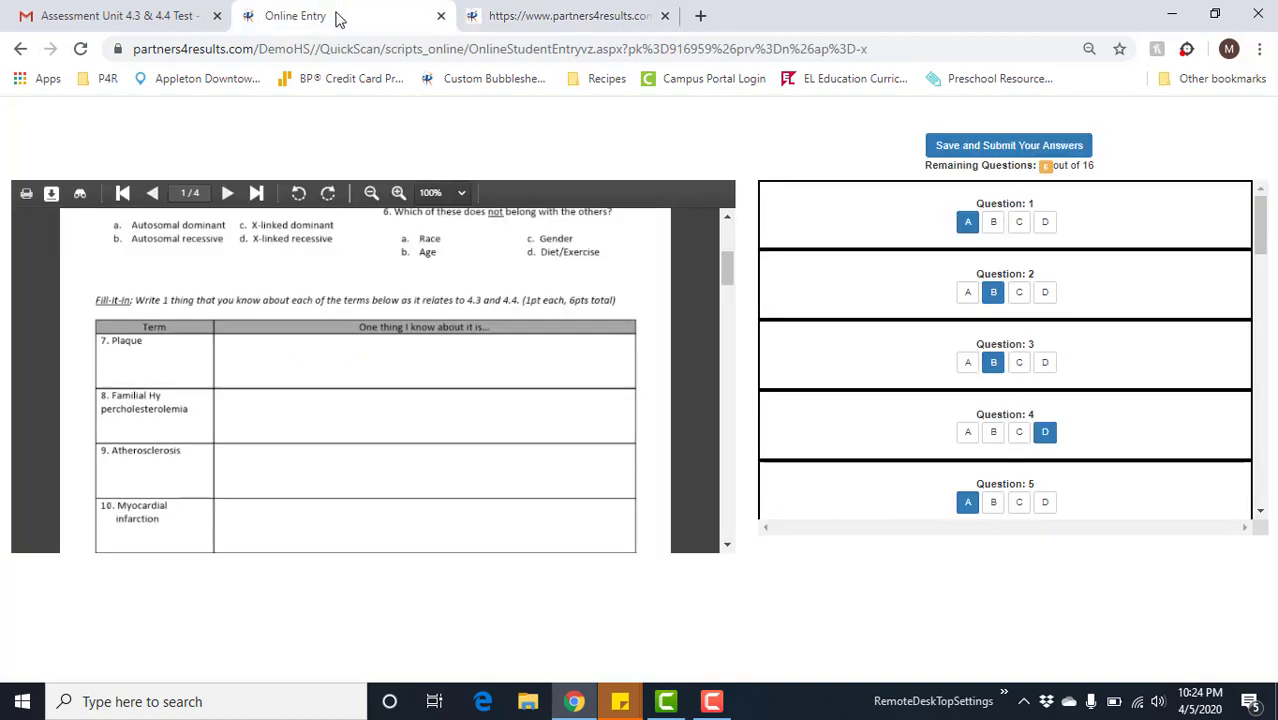
scroll(608, 446, up, 5)
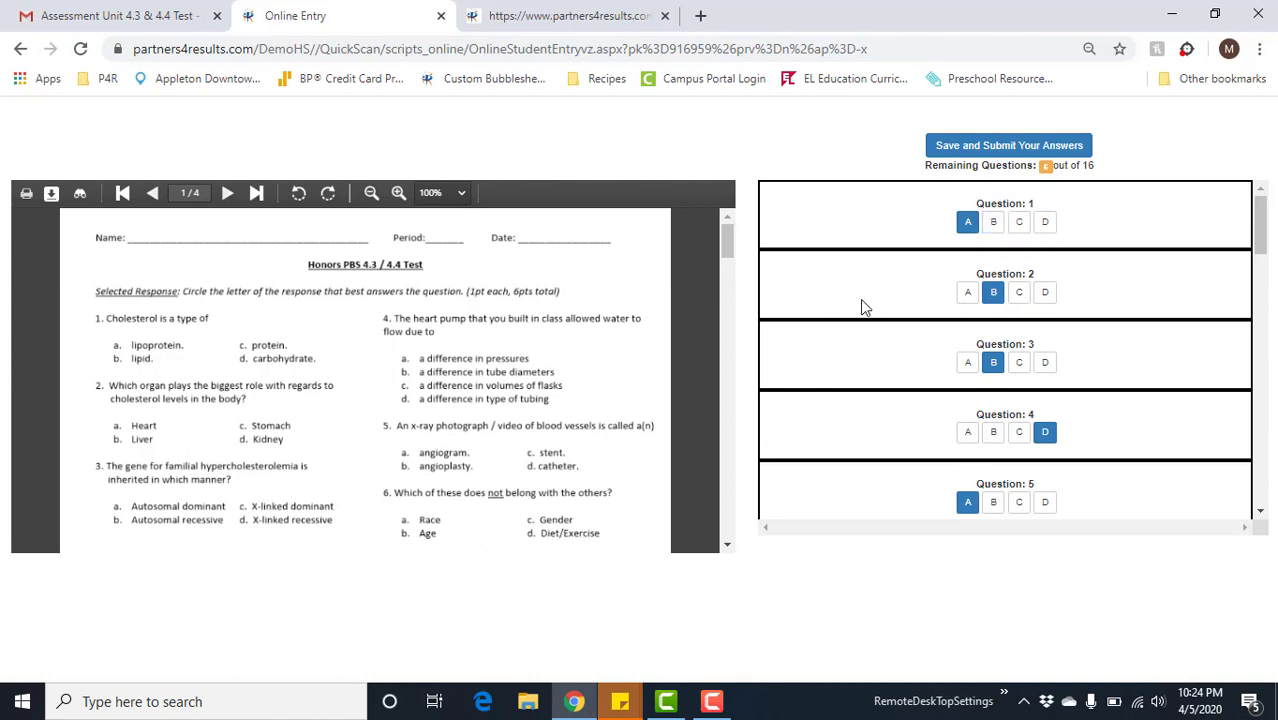
scroll(864, 307, down, 1)
scroll(862, 302, down, 2)
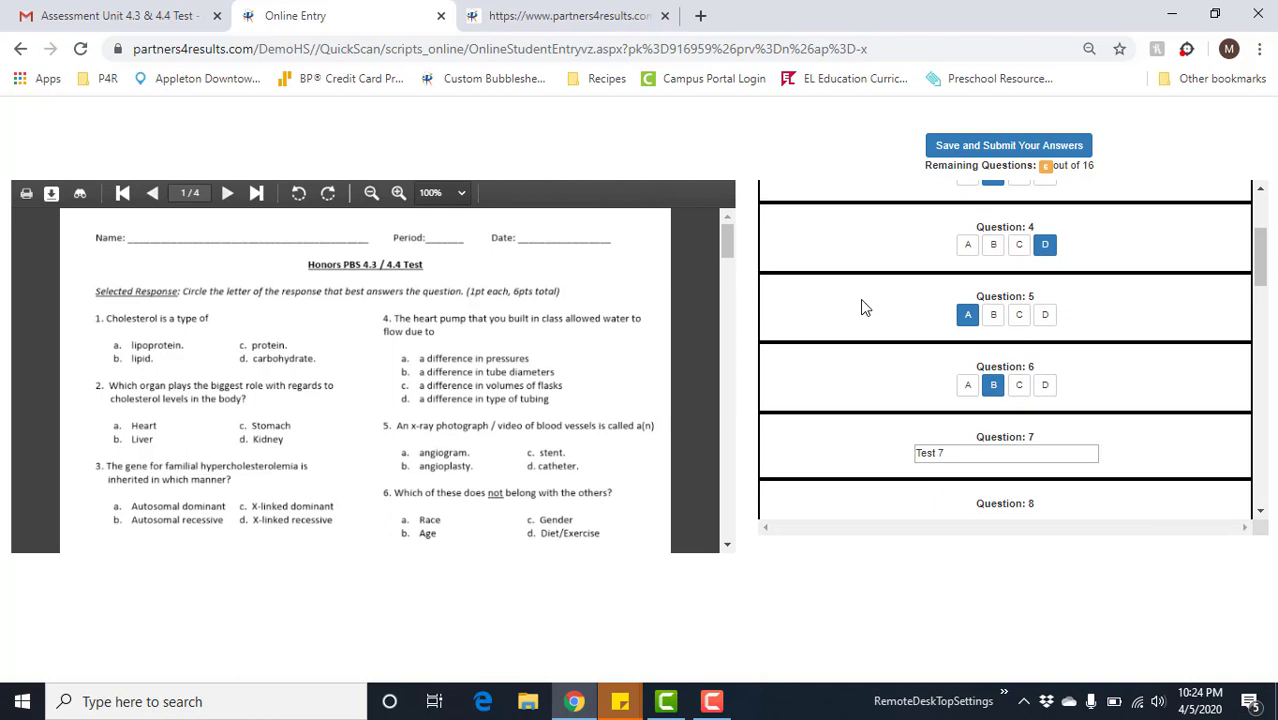
scroll(662, 371, down, 5)
scroll(661, 378, up, 3)
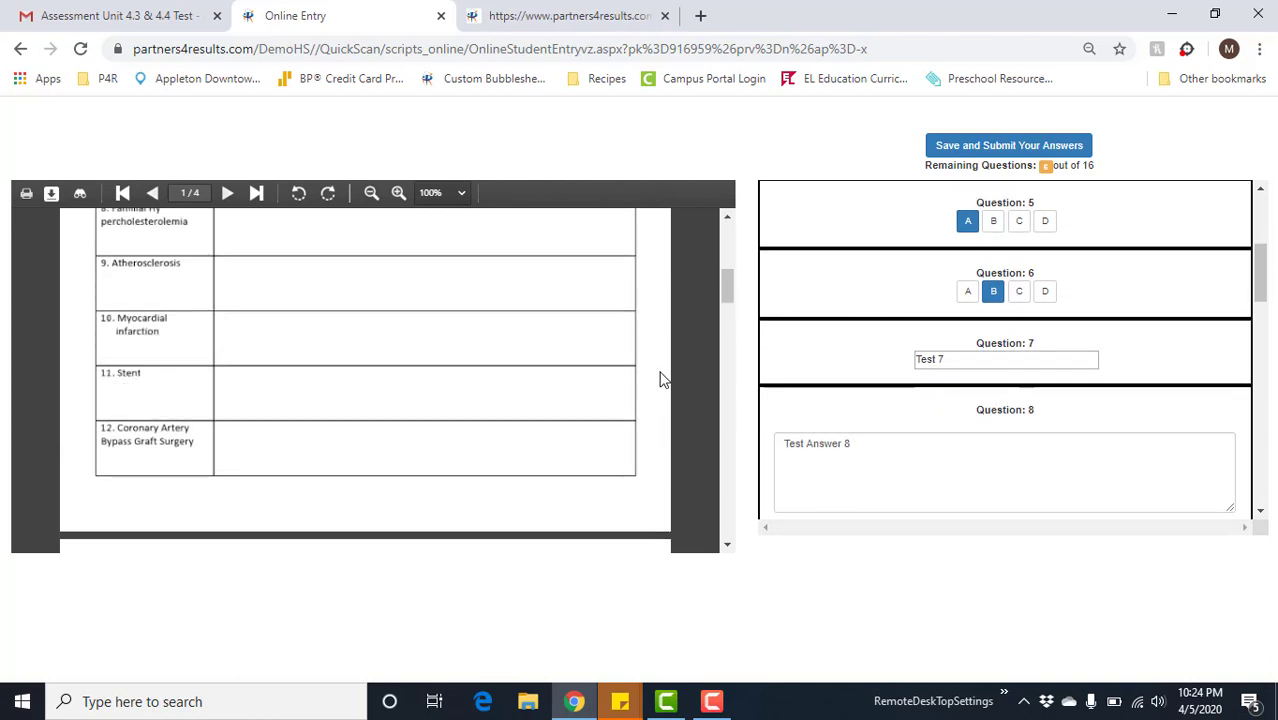
Examine the written answer fields of questions 7 to 16 on the student entry page, then return to the first questions
drag(969, 362, 897, 367)
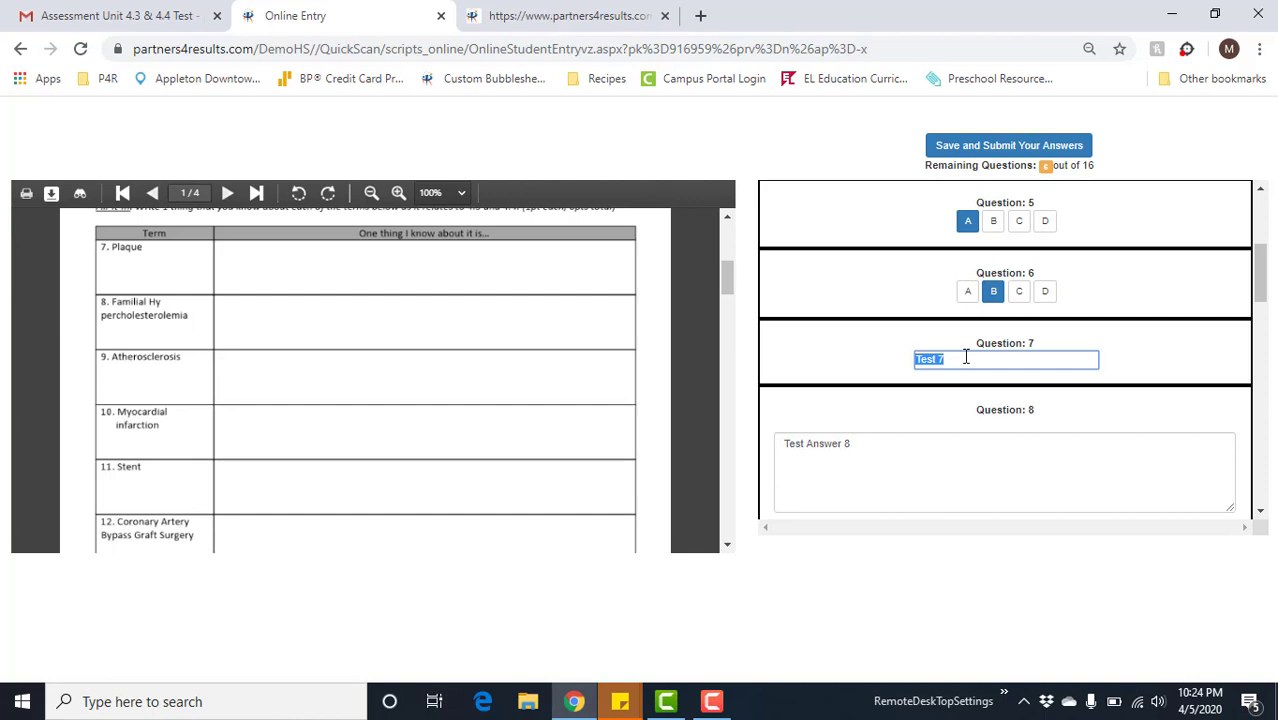
scroll(966, 357, down, 2)
click(960, 267)
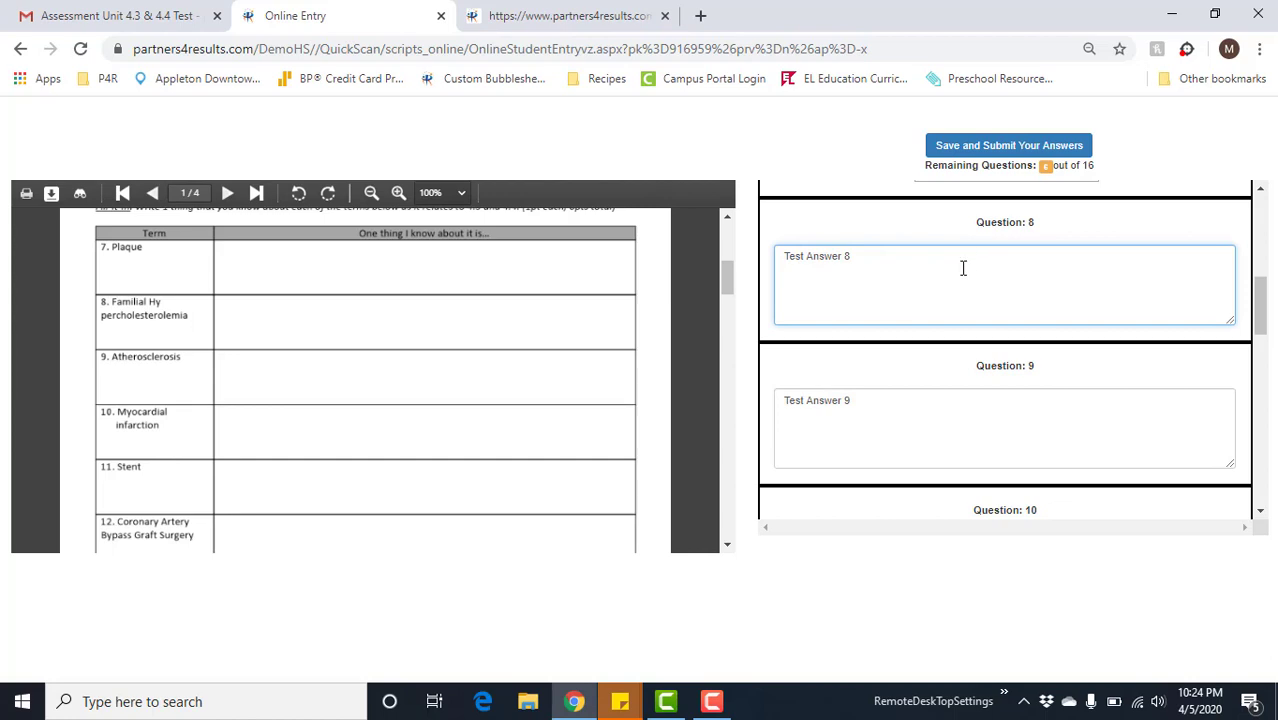
scroll(958, 272, down, 2)
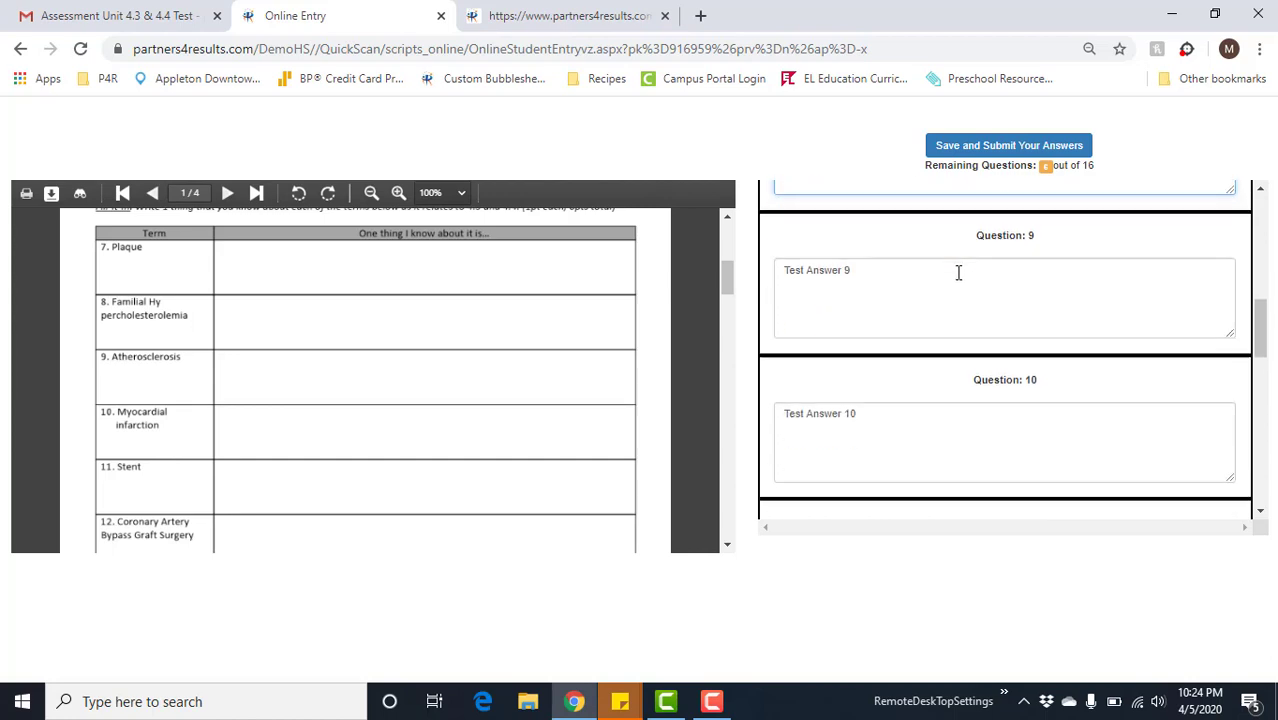
scroll(958, 272, down, 6)
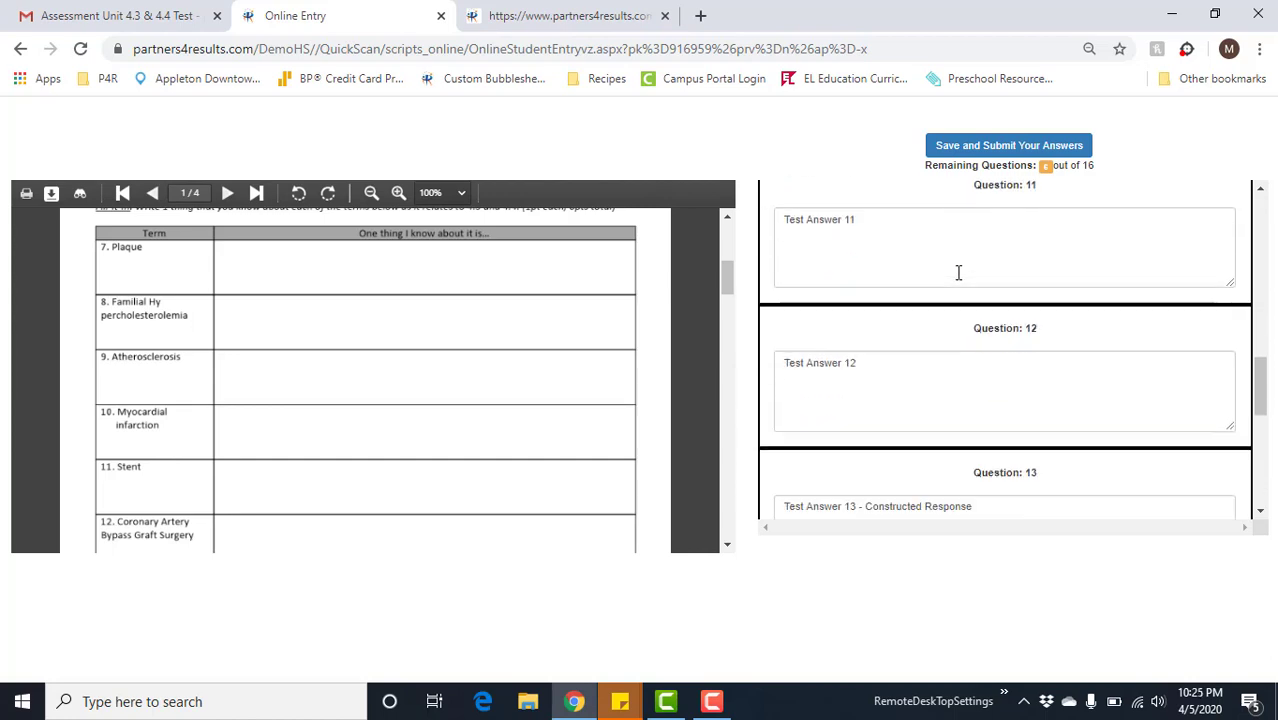
scroll(958, 272, down, 2)
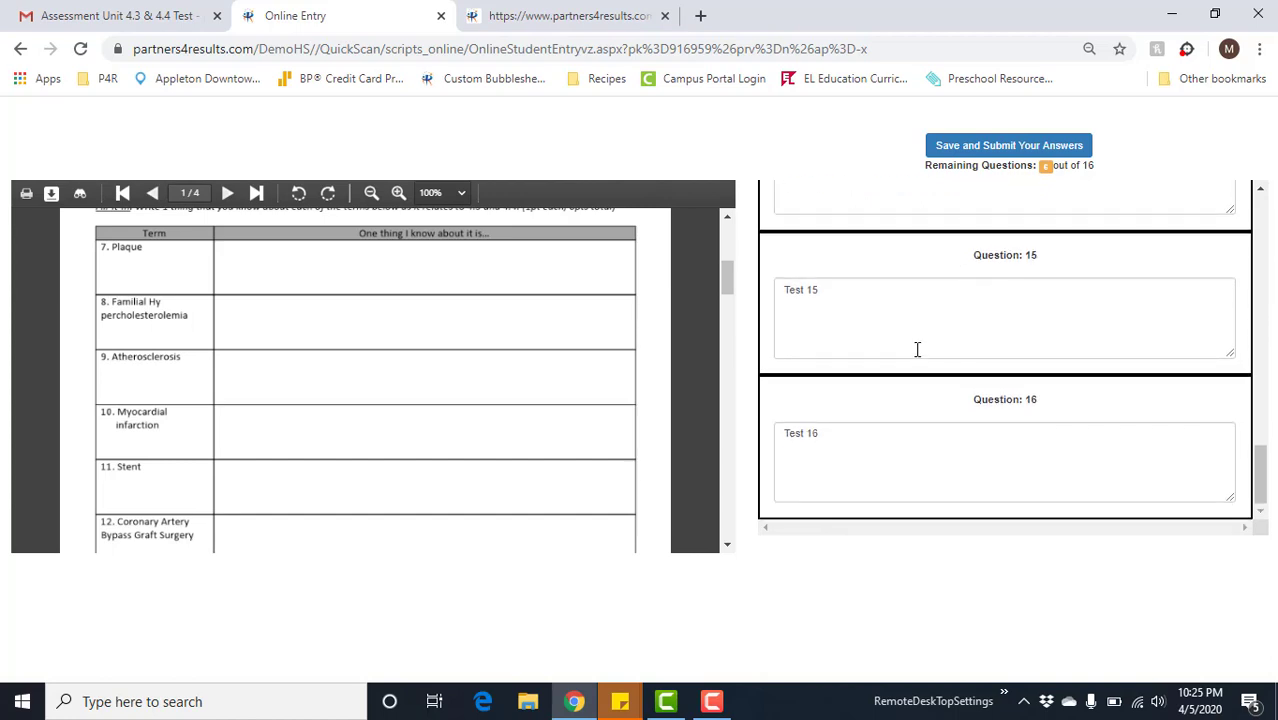
scroll(905, 370, up, 1)
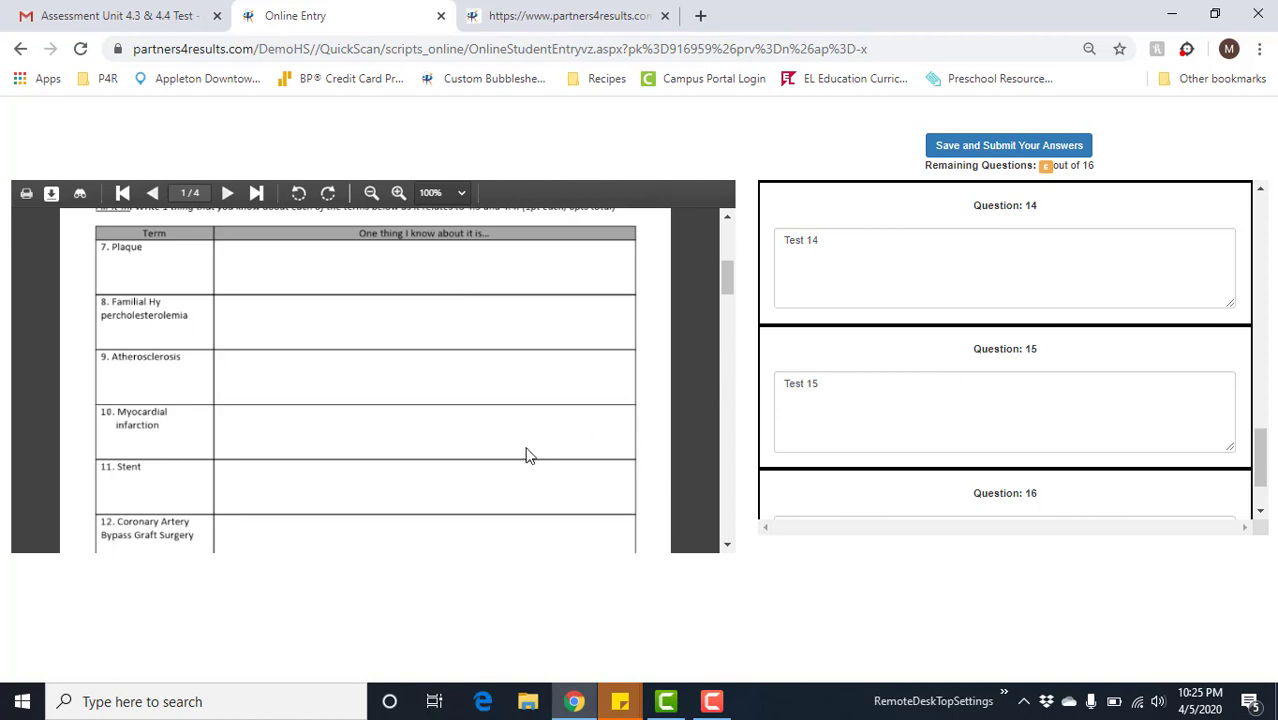
scroll(525, 451, up, 5)
scroll(952, 438, up, 11)
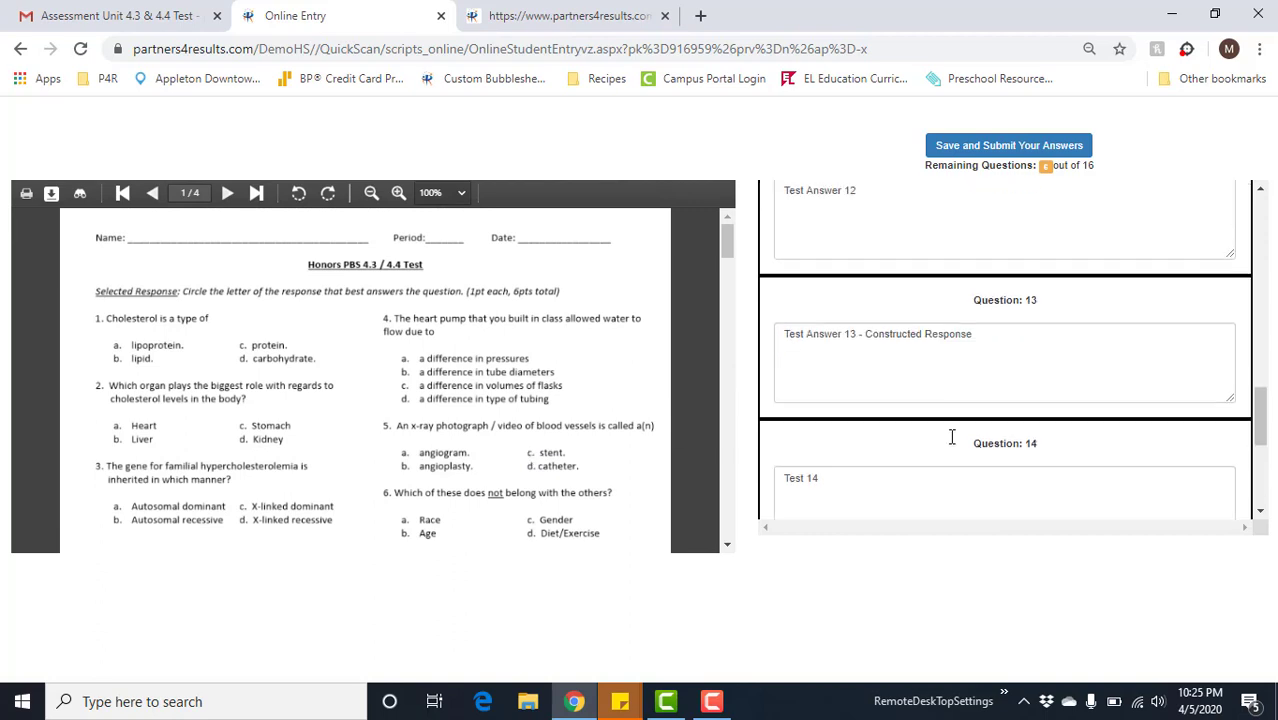
scroll(952, 438, up, 3)
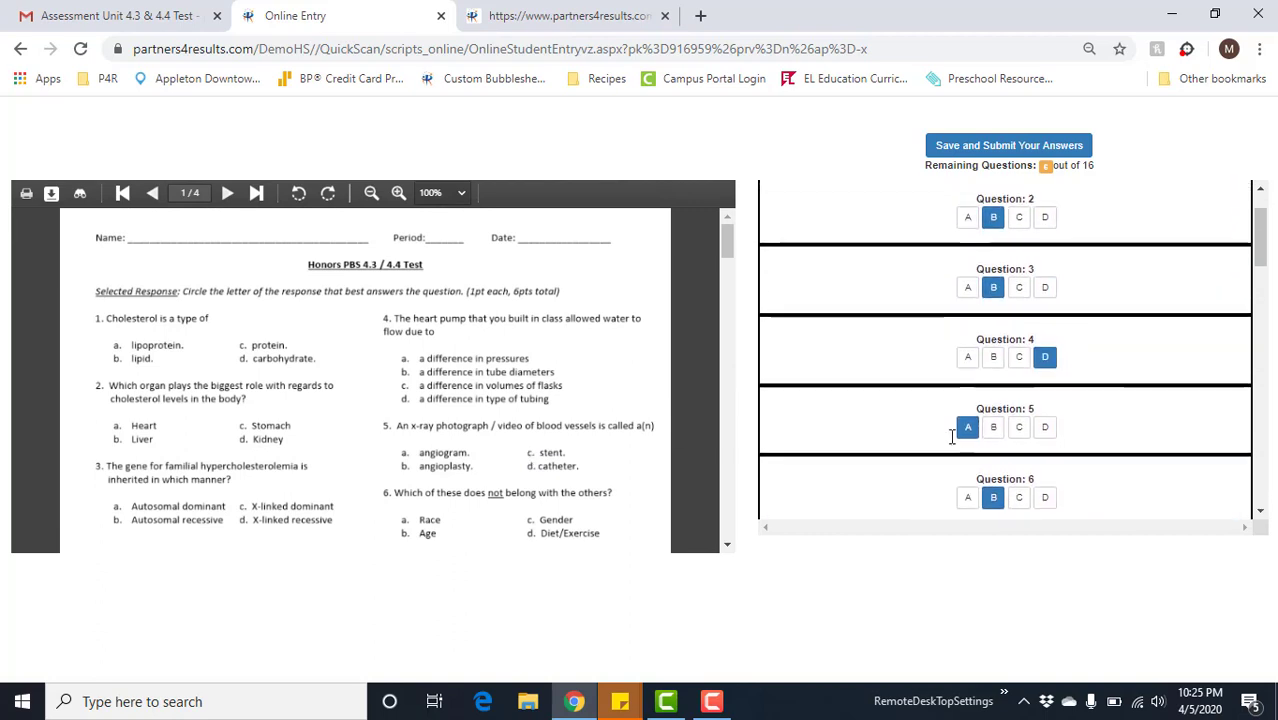